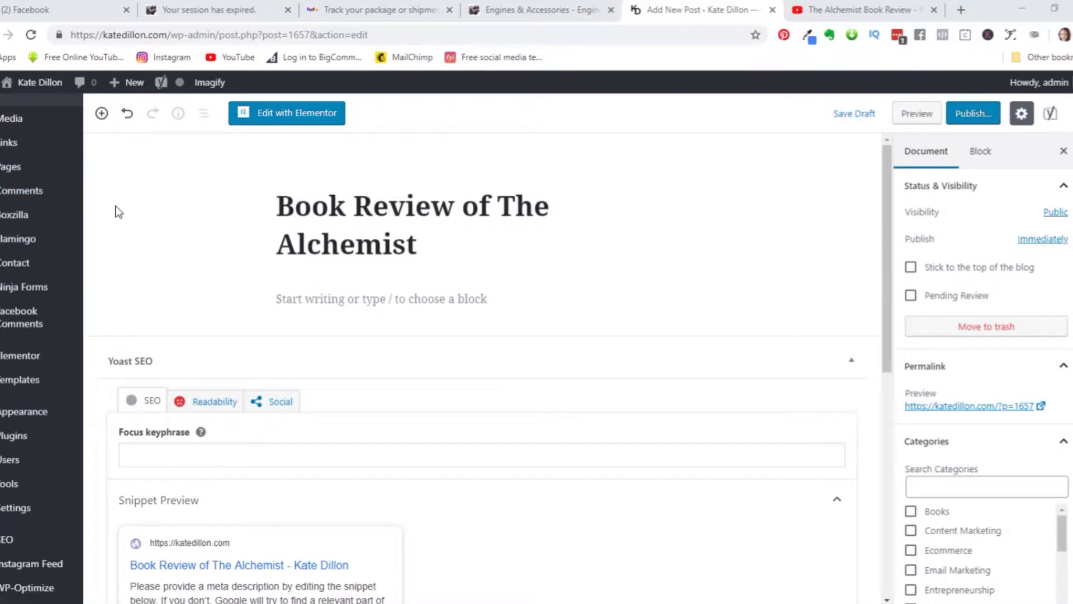
{"action": "scroll", "coordinate": [61, 226], "scroll_direction": "up", "scroll_amount": 3}
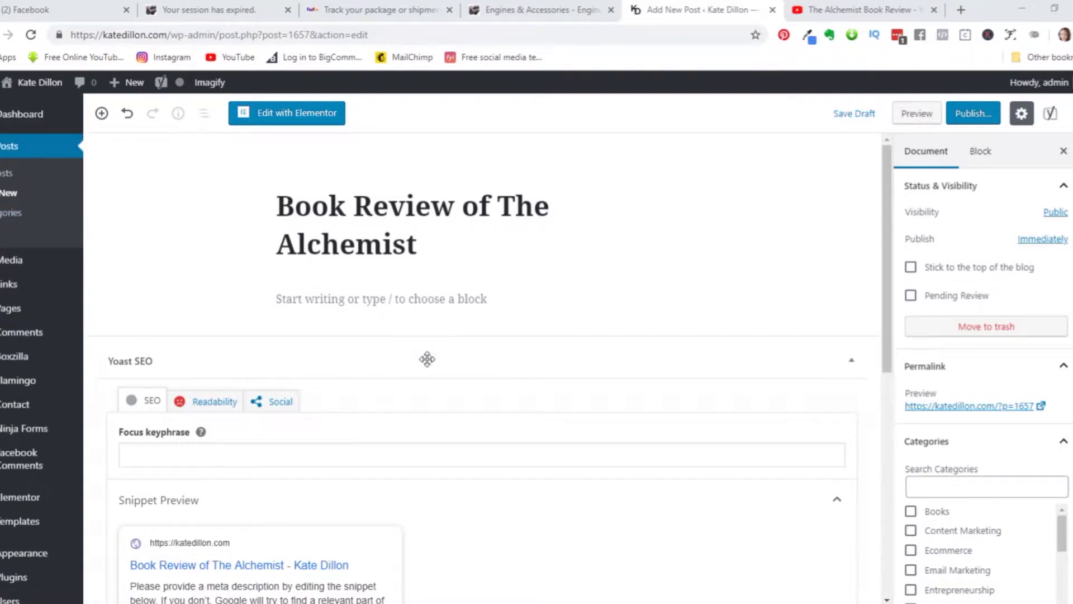
{"action": "scroll", "coordinate": [984, 235], "scroll_direction": "down", "scroll_amount": 3}
{"action": "scroll", "coordinate": [970, 232], "scroll_direction": "down", "scroll_amount": 5}
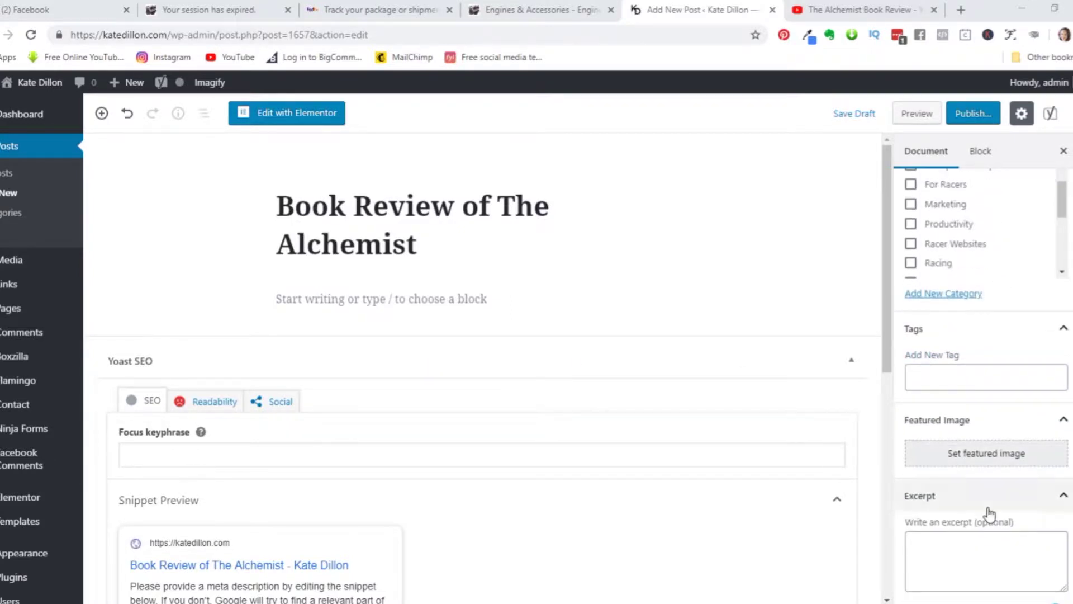
{"action": "scroll", "coordinate": [991, 372], "scroll_direction": "up", "scroll_amount": 3}
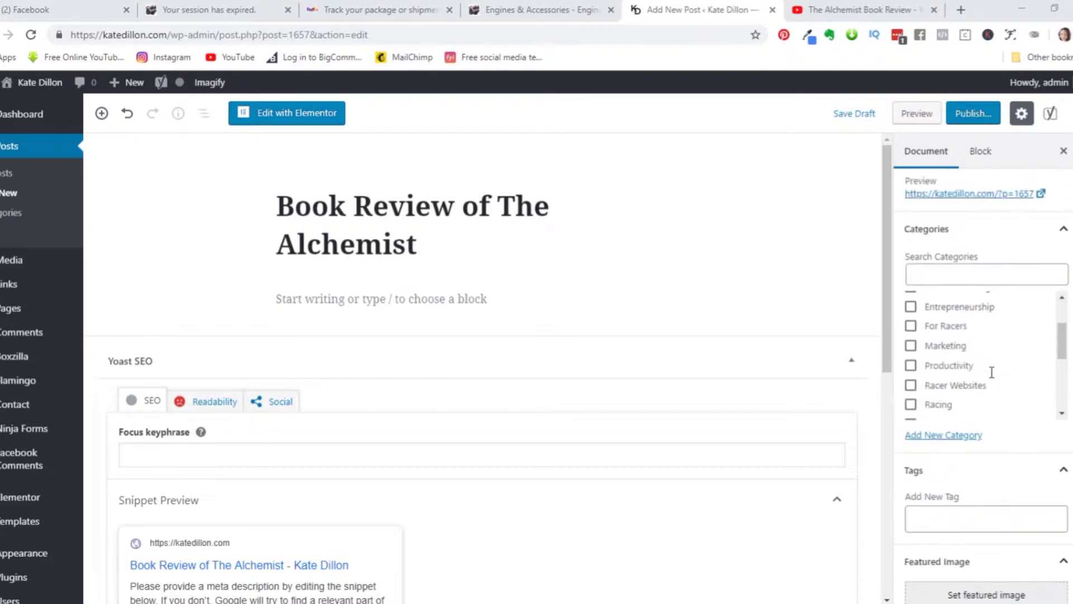
{"action": "scroll", "coordinate": [991, 373], "scroll_direction": "up", "scroll_amount": 4}
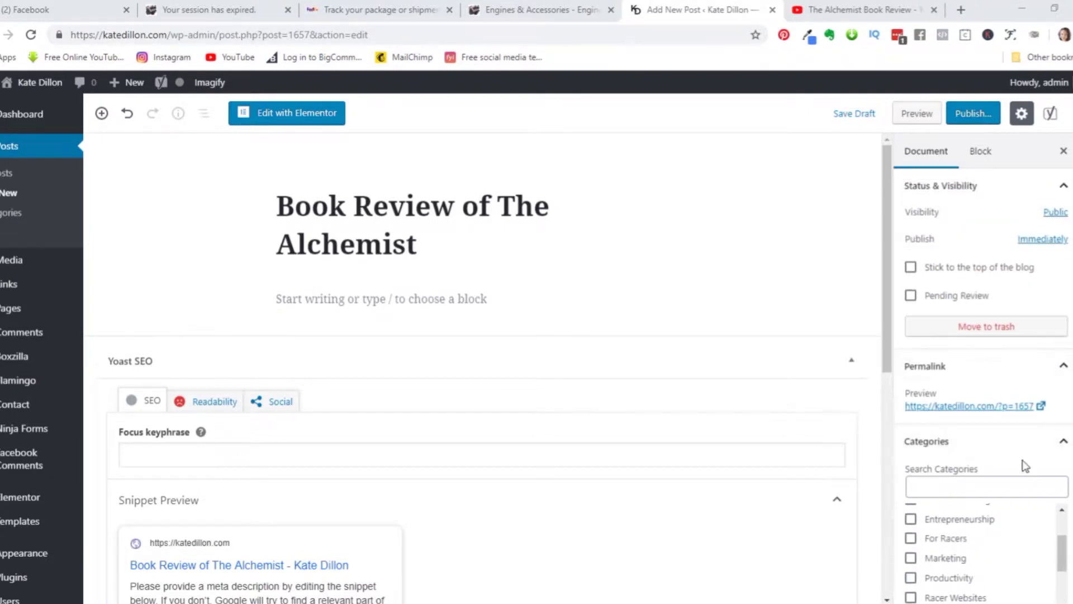
{"action": "scroll", "coordinate": [1025, 465], "scroll_direction": "down", "scroll_amount": 10}
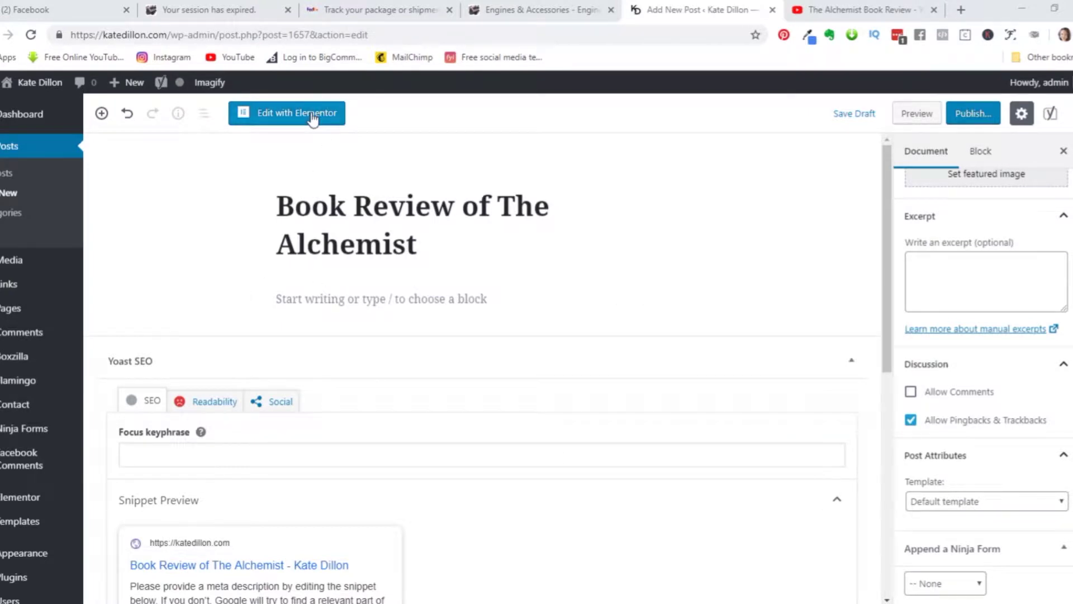
- Open the Alchemist book-review post in the Elementor builder and scroll through the widget panel
{"action": "left_click", "coordinate": [283, 123]}
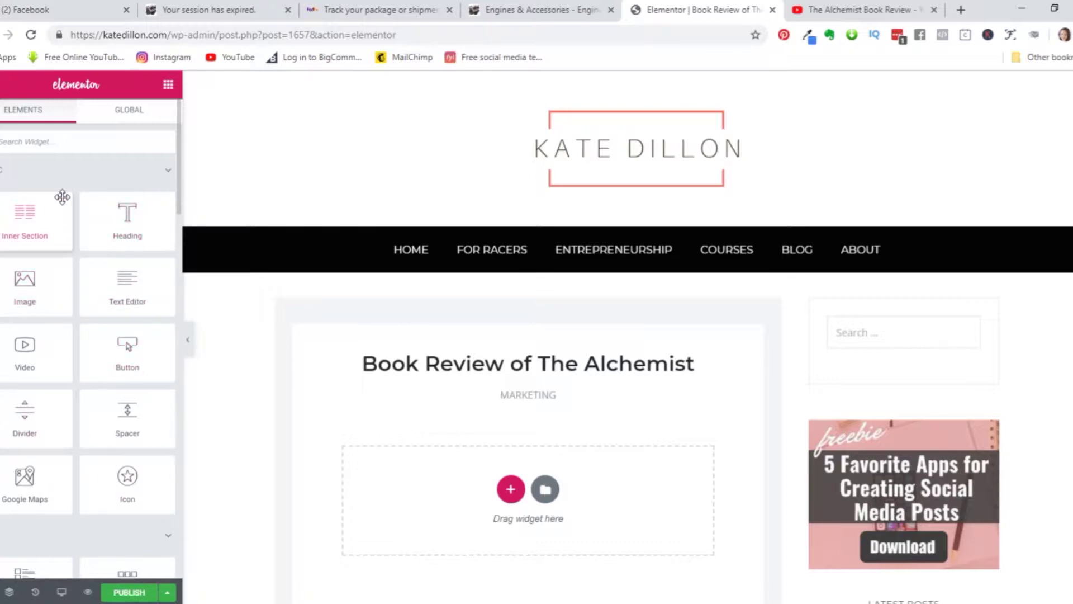
{"action": "scroll", "coordinate": [60, 199], "scroll_direction": "down", "scroll_amount": 5}
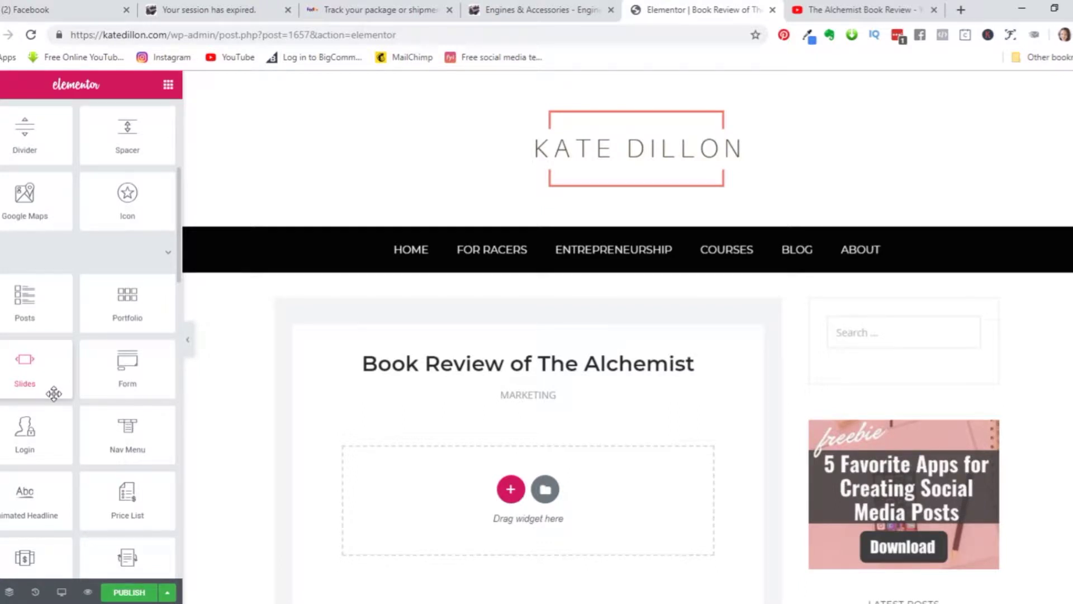
{"action": "scroll", "coordinate": [54, 393], "scroll_direction": "up", "scroll_amount": 5}
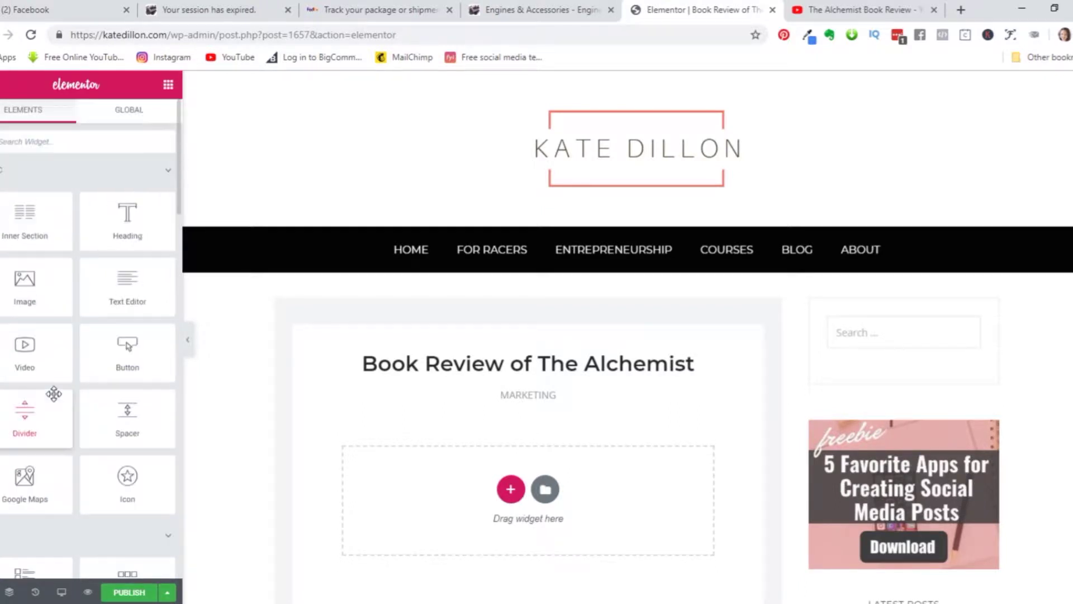
{"action": "scroll", "coordinate": [345, 404], "scroll_direction": "down", "scroll_amount": 3}
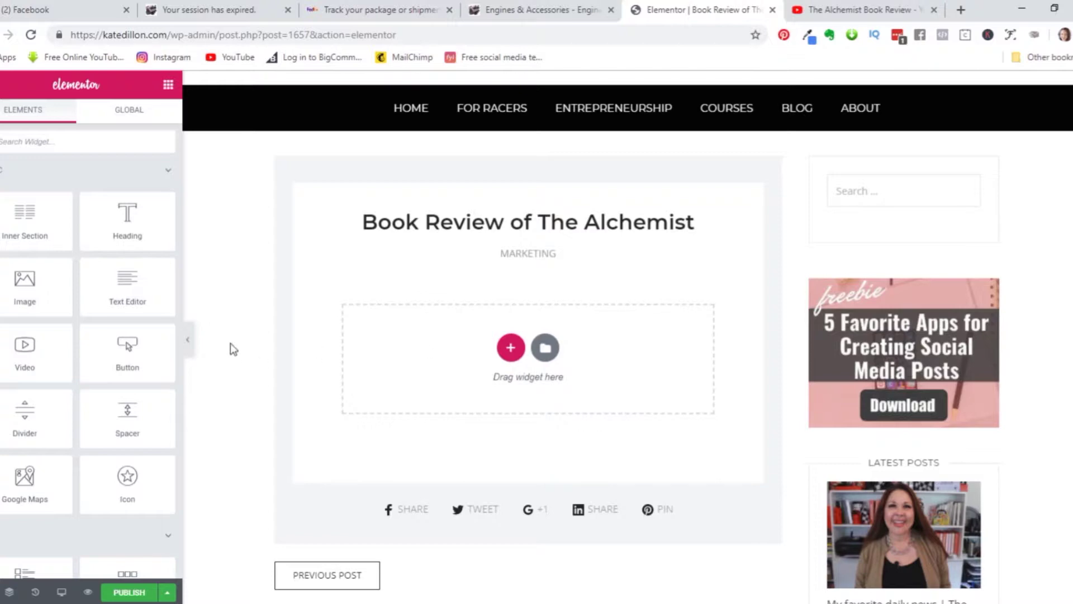
- Add a Text Editor block with the National Book Lovers Day intro paragraph on The Alchemist
{"action": "left_click_drag", "start_coordinate": [118, 282], "coordinate": [521, 354]}
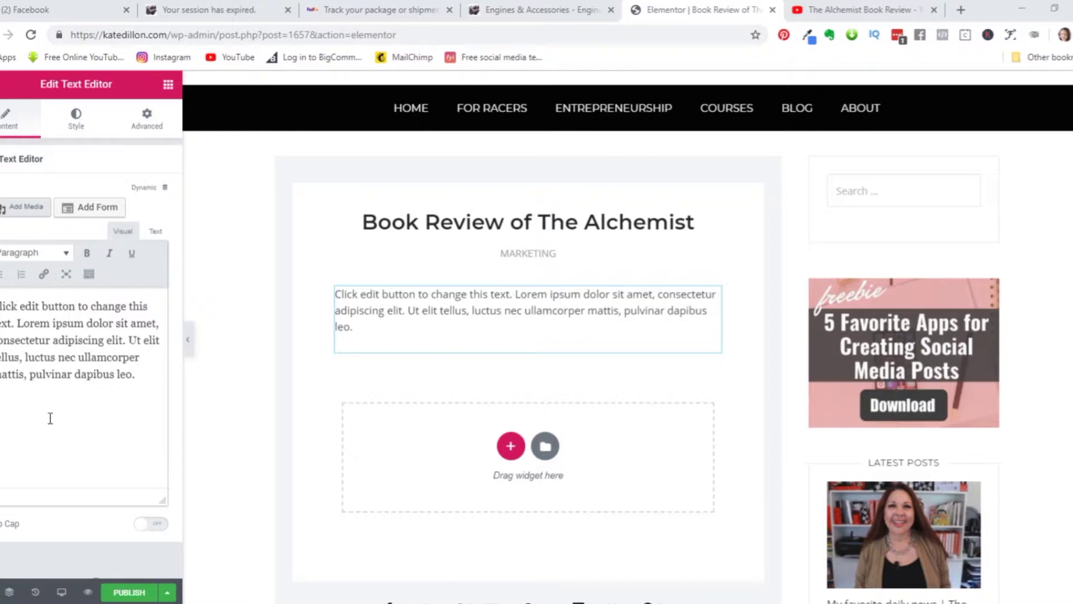
{"action": "left_click_drag", "start_coordinate": [136, 375], "coordinate": [1, 304]}
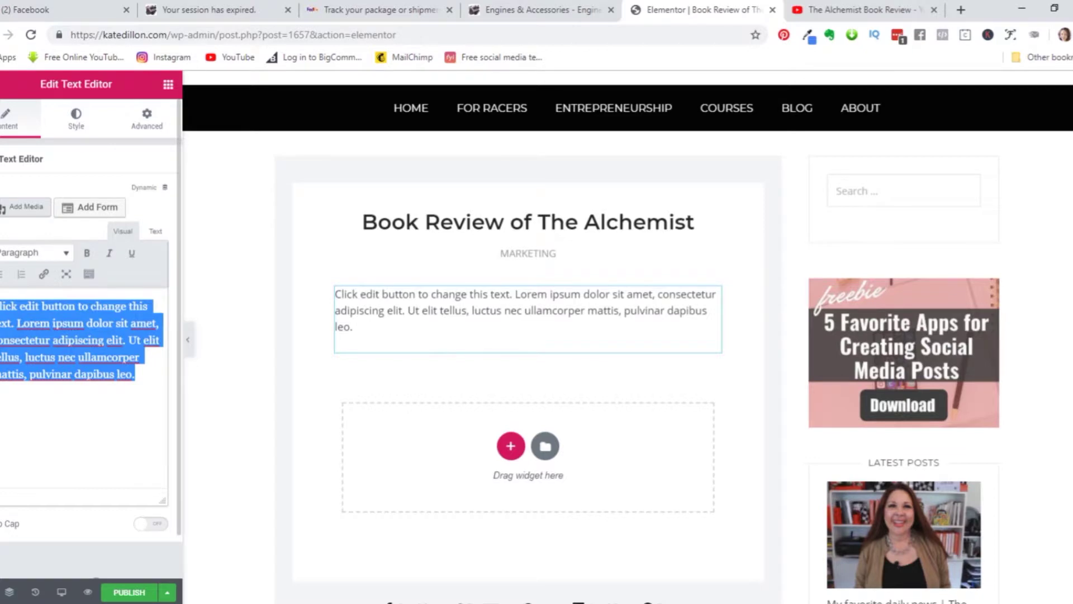
{"action": "type", "text": "On honor of National Book Lovers Day (August 9th), I'm talking about one of my new favorite books, The Alchemist by Paulo Coehlo.  It's the story of a shepherd boys quest to find a treasure.  And it is a true quest in the sense that he goes on a journey with twists, turns, surprises, and narrow escapes from danger."}
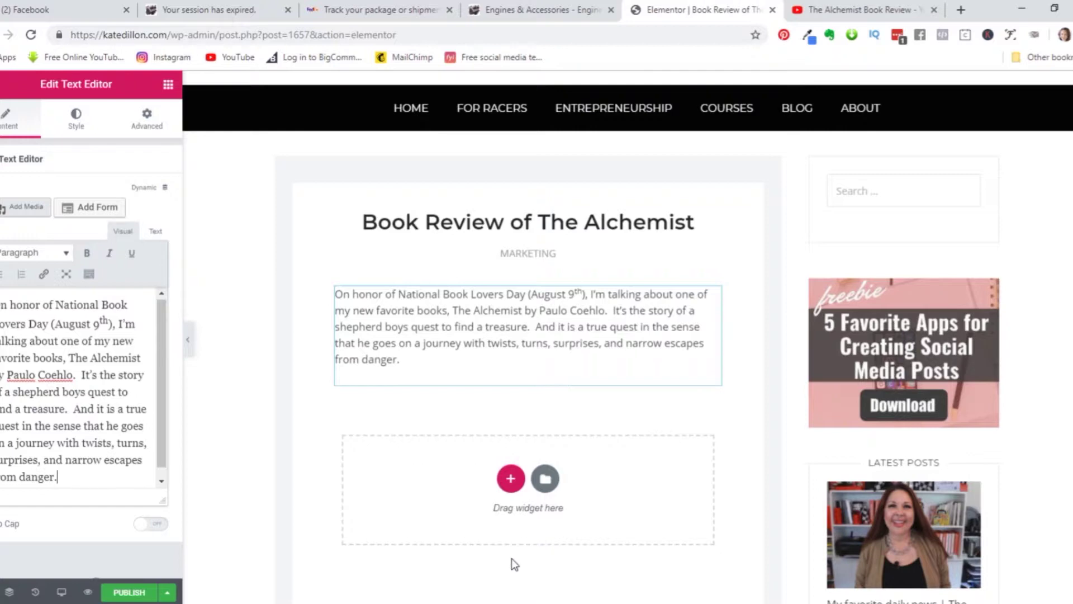
{"action": "left_click", "coordinate": [168, 86]}
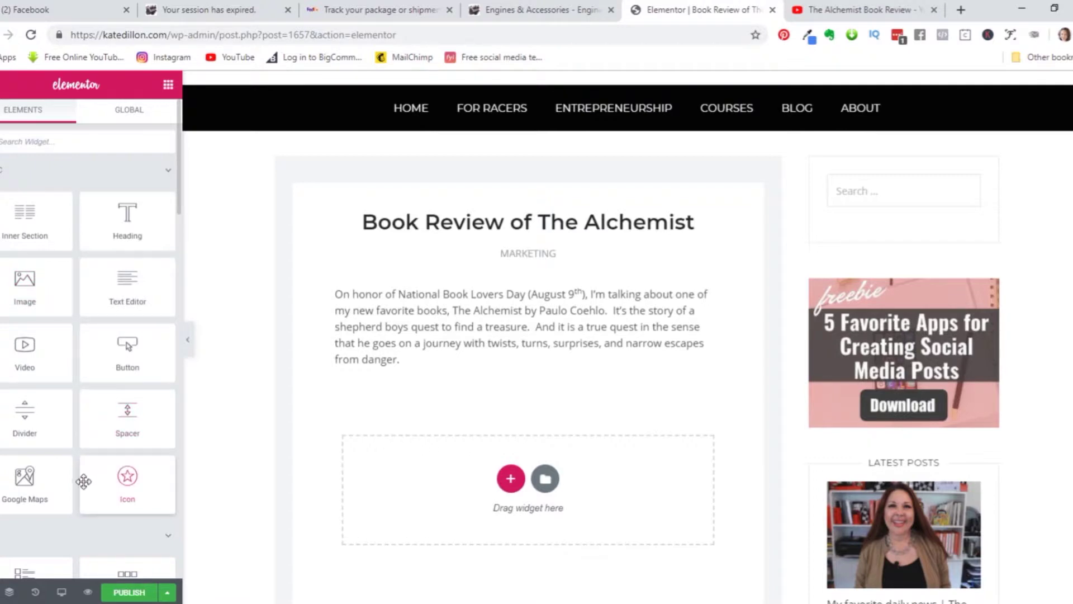
- Add a Video widget below the intro, linked to The Alchemist Book Review YouTube URL
{"action": "left_click_drag", "start_coordinate": [25, 352], "coordinate": [515, 490]}
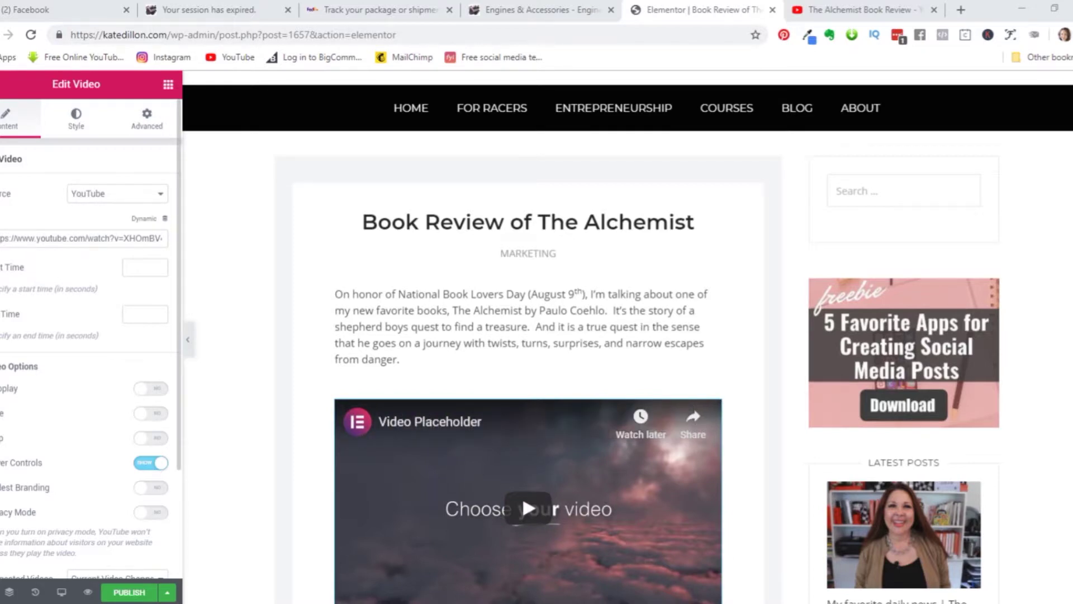
{"action": "left_click_drag", "start_coordinate": [11, 238], "coordinate": [192, 275]}
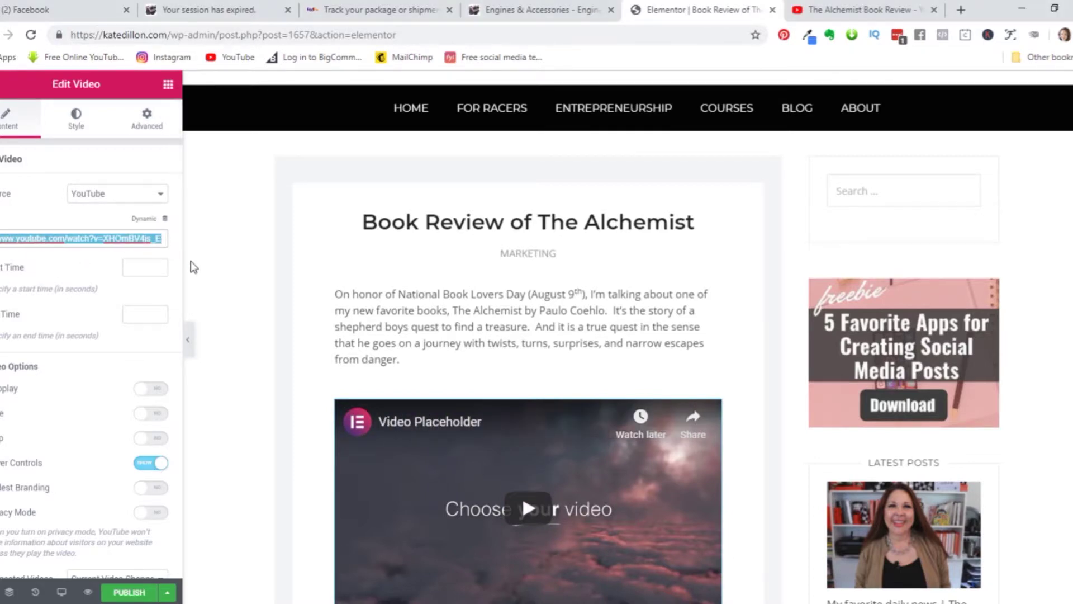
{"action": "key", "text": "ctrl+v"}
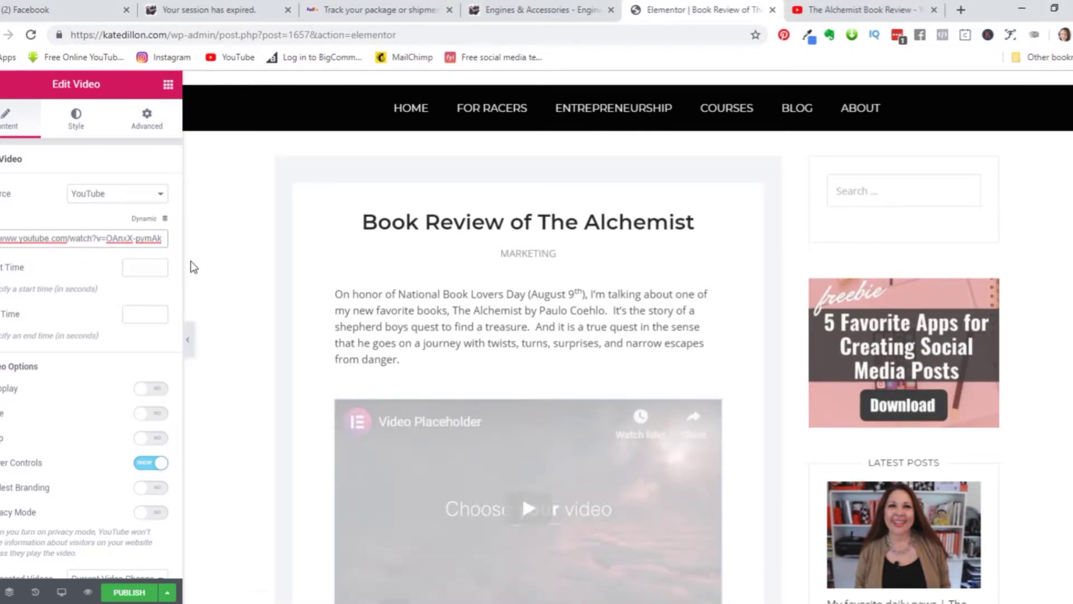
{"action": "scroll", "coordinate": [229, 364], "scroll_direction": "down", "scroll_amount": 3}
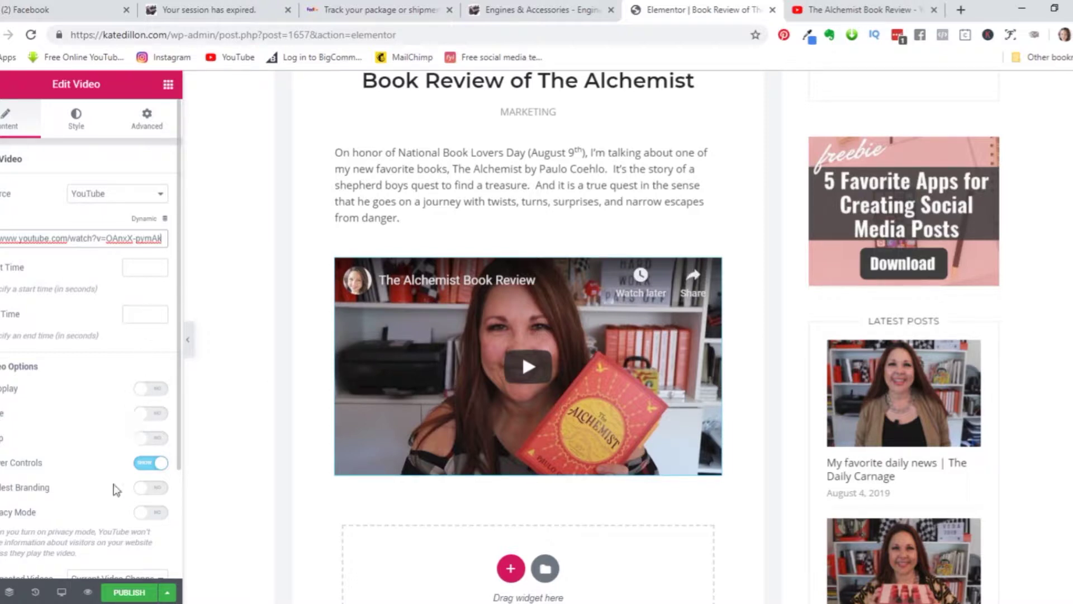
{"action": "scroll", "coordinate": [67, 372], "scroll_direction": "down", "scroll_amount": 1}
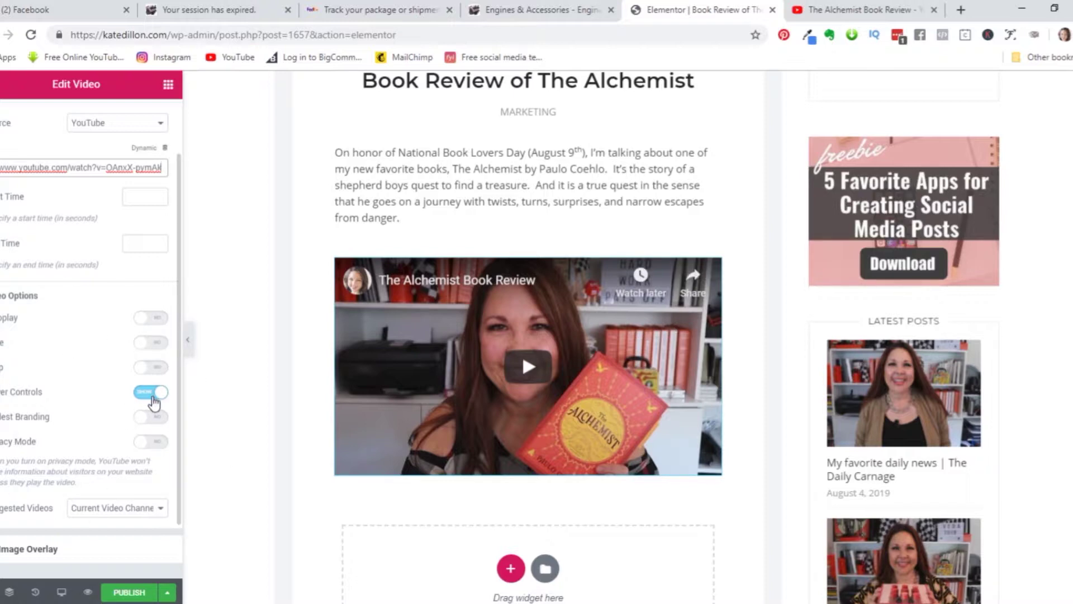
{"action": "scroll", "coordinate": [256, 366], "scroll_direction": "down", "scroll_amount": 1}
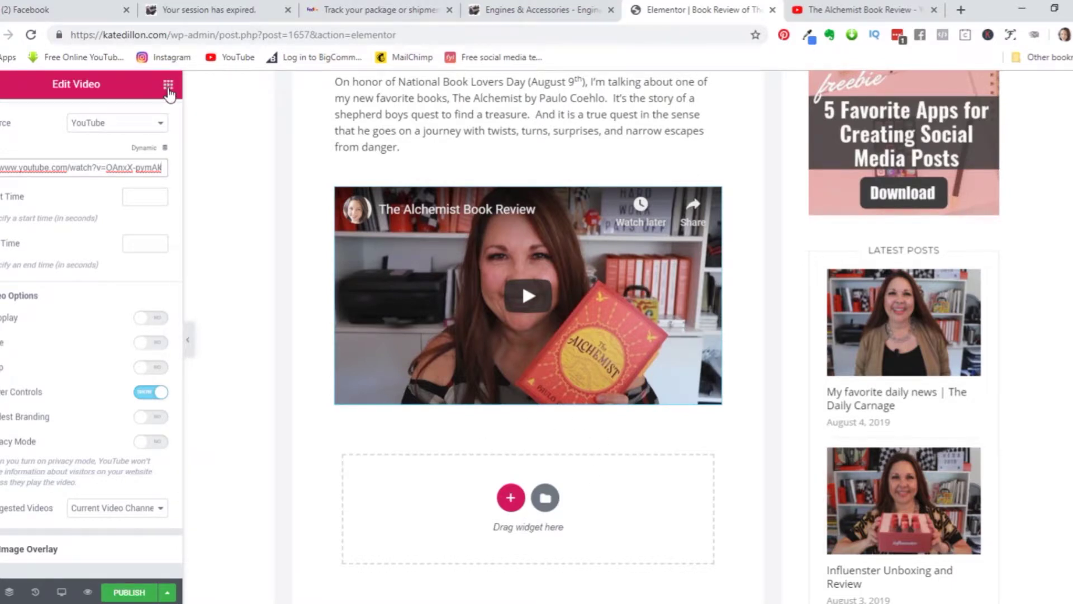
{"action": "left_click", "coordinate": [167, 89]}
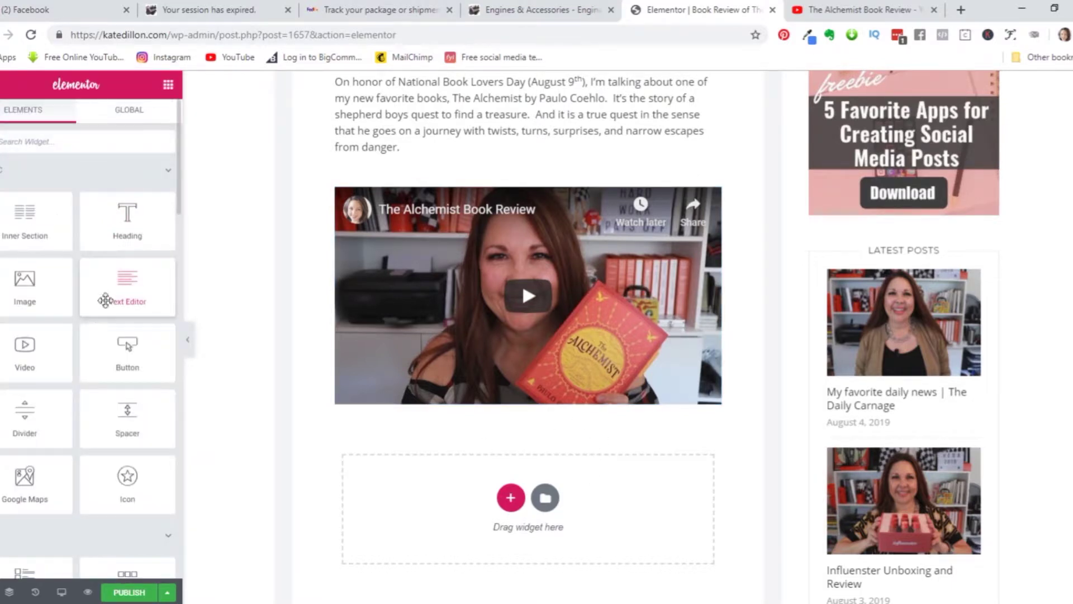
- Add a text block on the author's journey, ending with 'I have a couple of favorite passages:'
{"action": "left_click_drag", "start_coordinate": [111, 277], "coordinate": [467, 493]}
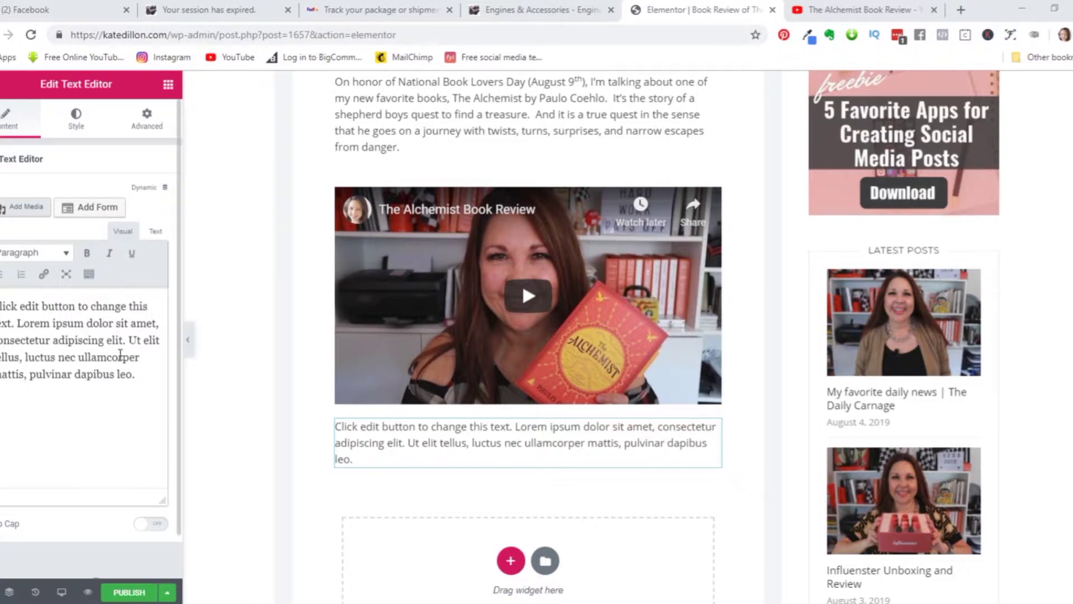
{"action": "left_click_drag", "start_coordinate": [147, 374], "coordinate": [1, 306]}
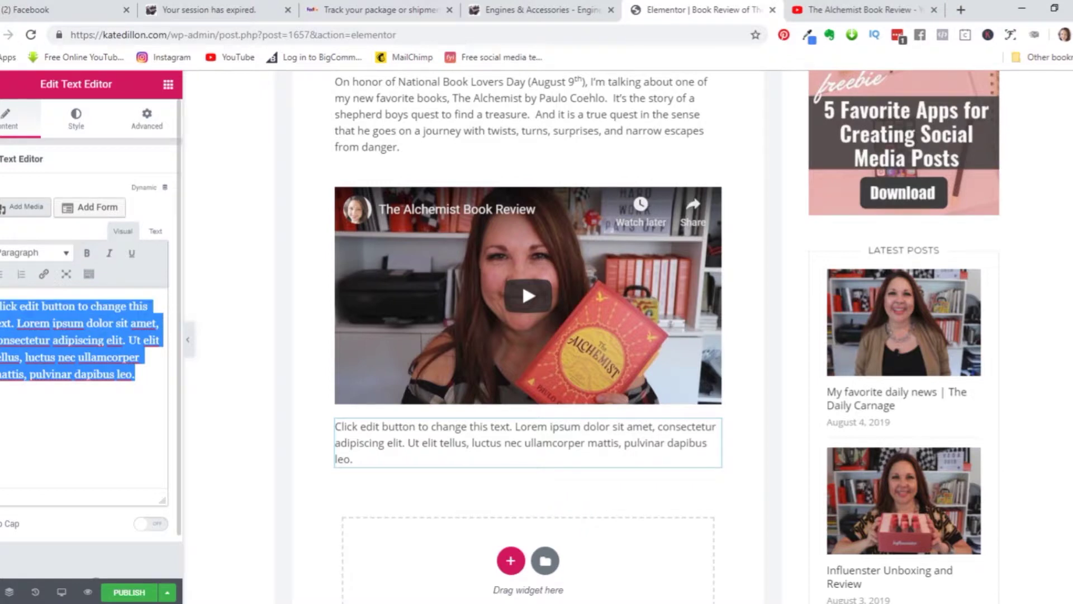
{"action": "type", "text": "The author went on quite a journey of his own with getting this book out to the world.  He overcame failure but held to his belief in the work."}
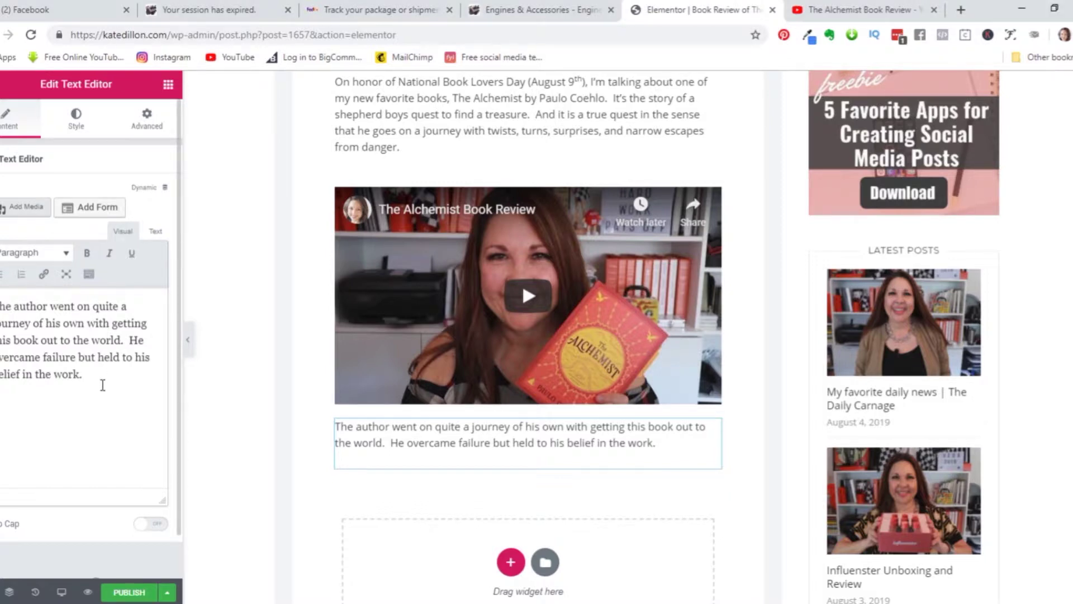
{"action": "key", "text": "Return"}
{"action": "type", "text": "I have a couple of favorite passages:"}
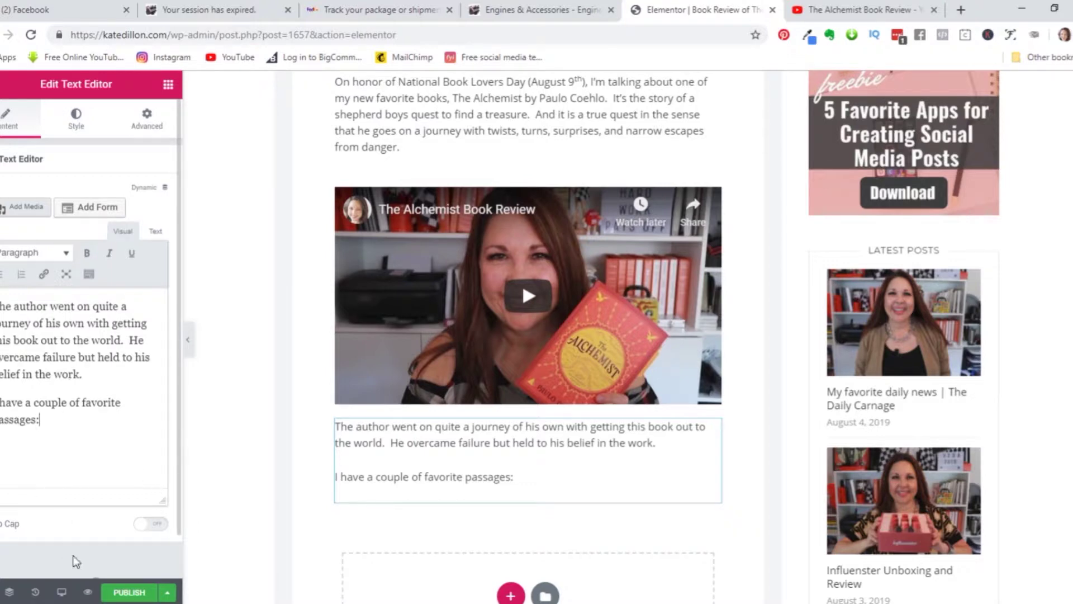
{"action": "left_click", "coordinate": [168, 84]}
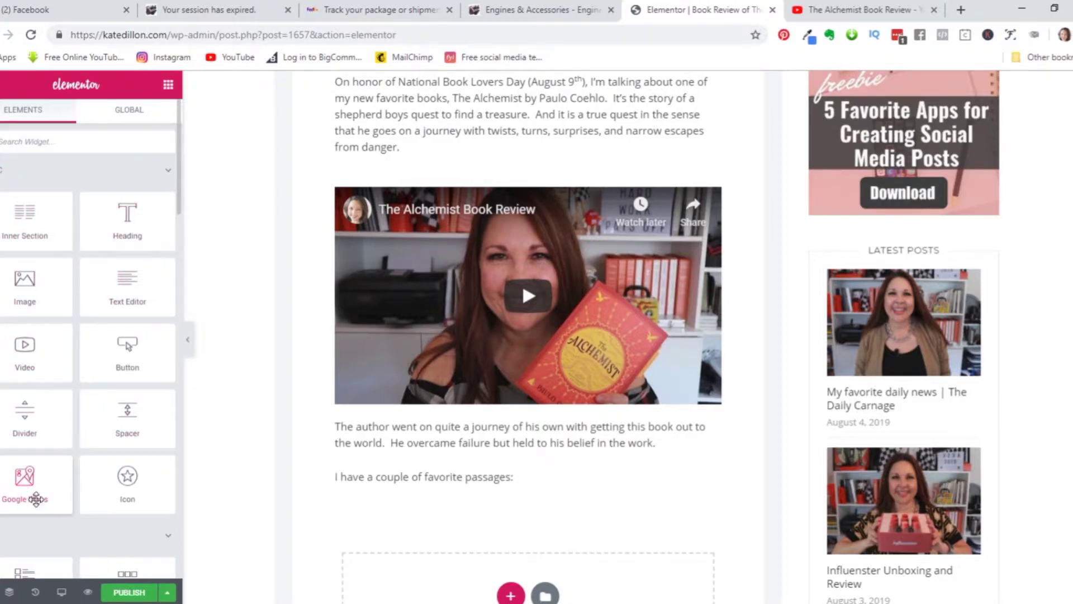
- Add a Blockquote below the passages line containing the Alchemist dreams quote
{"action": "scroll", "coordinate": [116, 375], "scroll_direction": "down", "scroll_amount": 4}
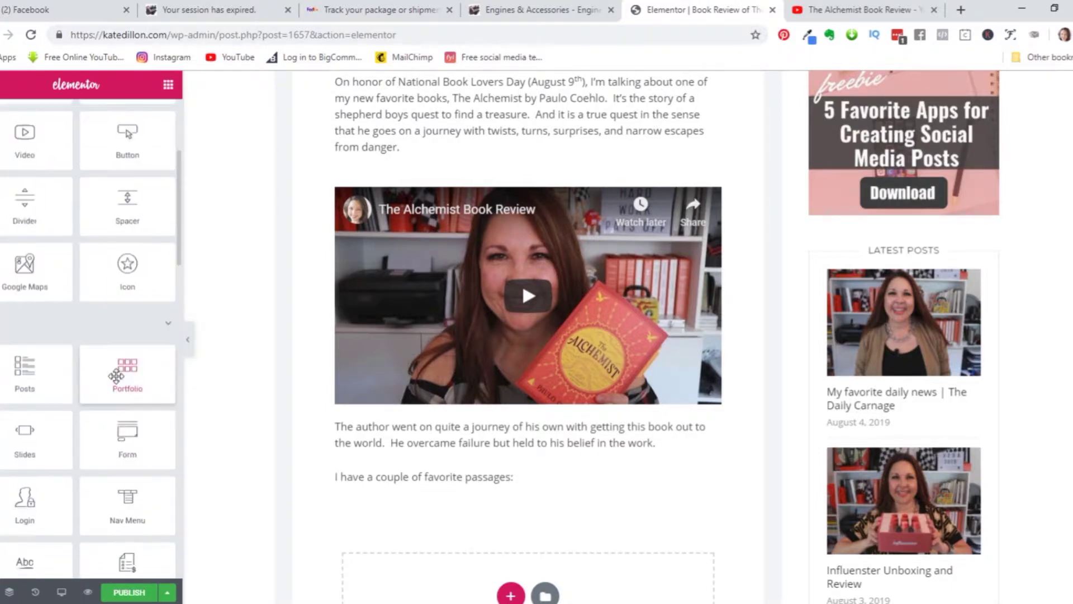
{"action": "scroll", "coordinate": [115, 375], "scroll_direction": "down", "scroll_amount": 2}
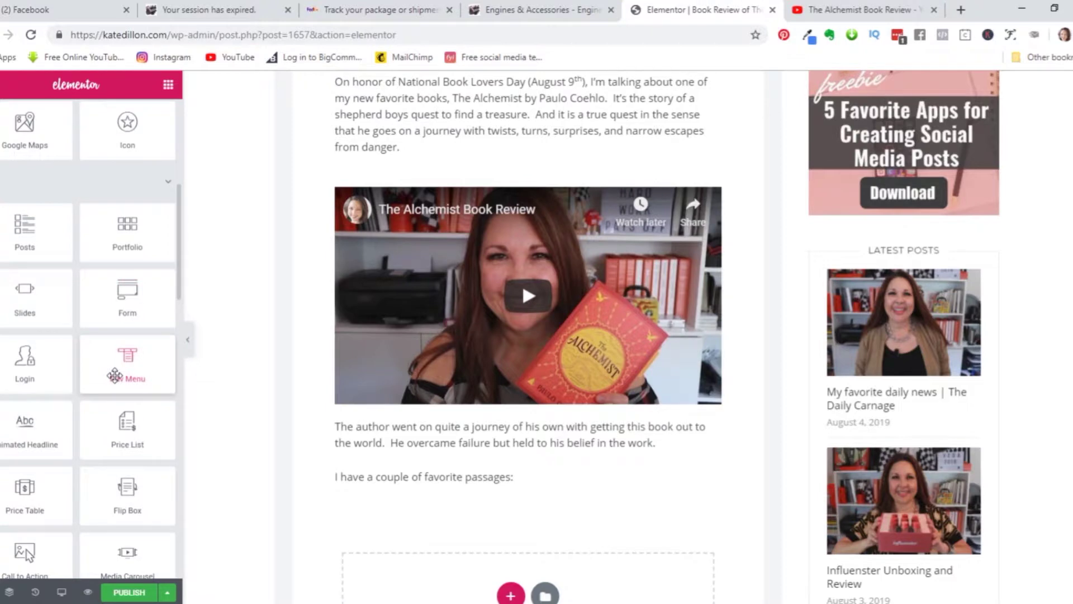
{"action": "scroll", "coordinate": [115, 375], "scroll_direction": "down", "scroll_amount": 2}
{"action": "scroll", "coordinate": [115, 375], "scroll_direction": "down", "scroll_amount": 1}
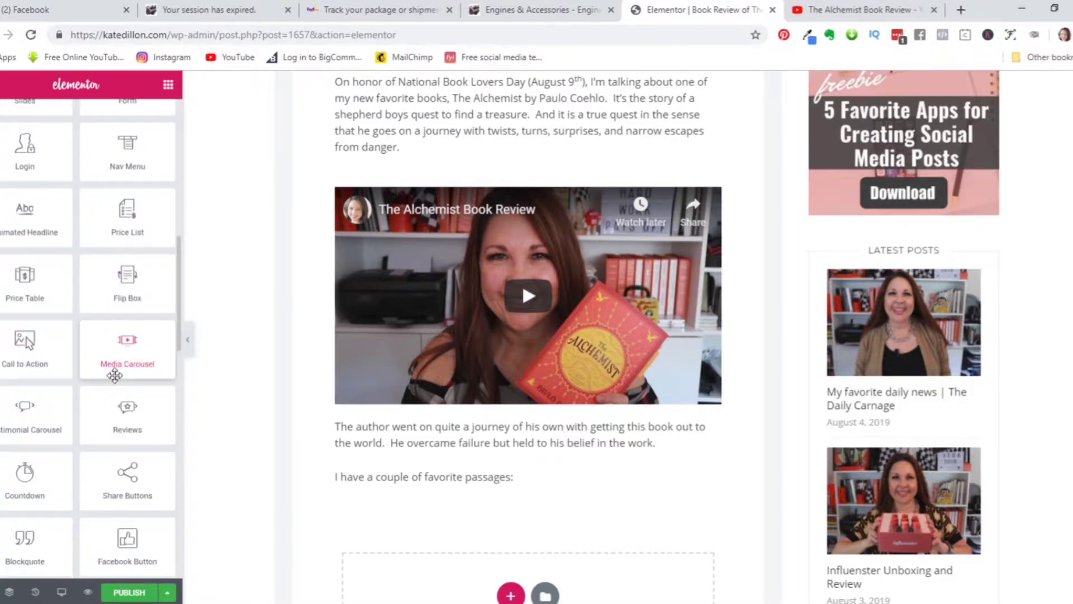
{"action": "scroll", "coordinate": [115, 375], "scroll_direction": "down", "scroll_amount": 1}
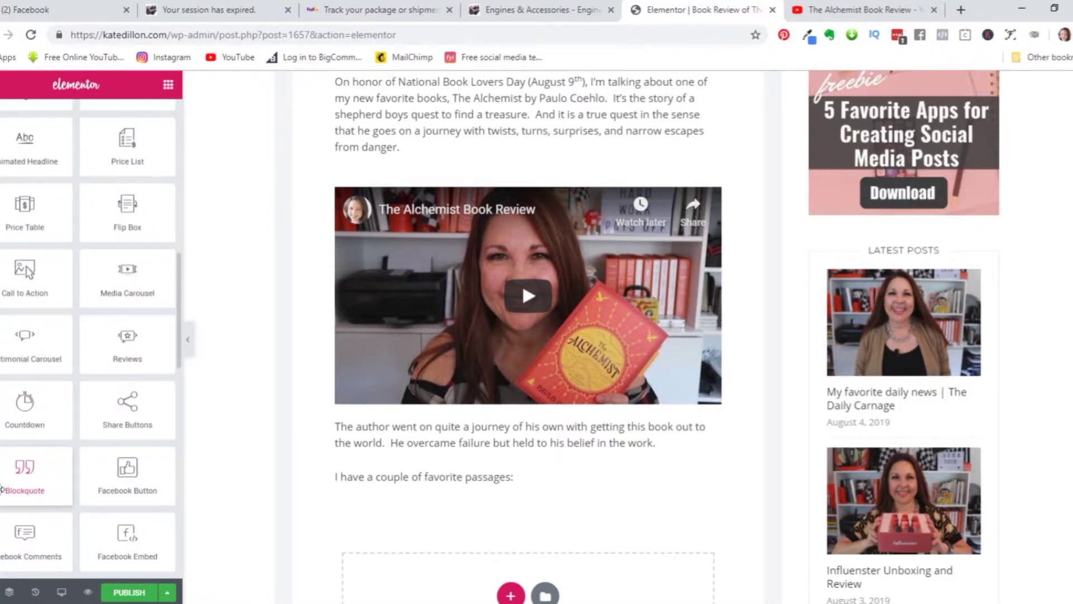
{"action": "scroll", "coordinate": [386, 513], "scroll_direction": "down", "scroll_amount": 2}
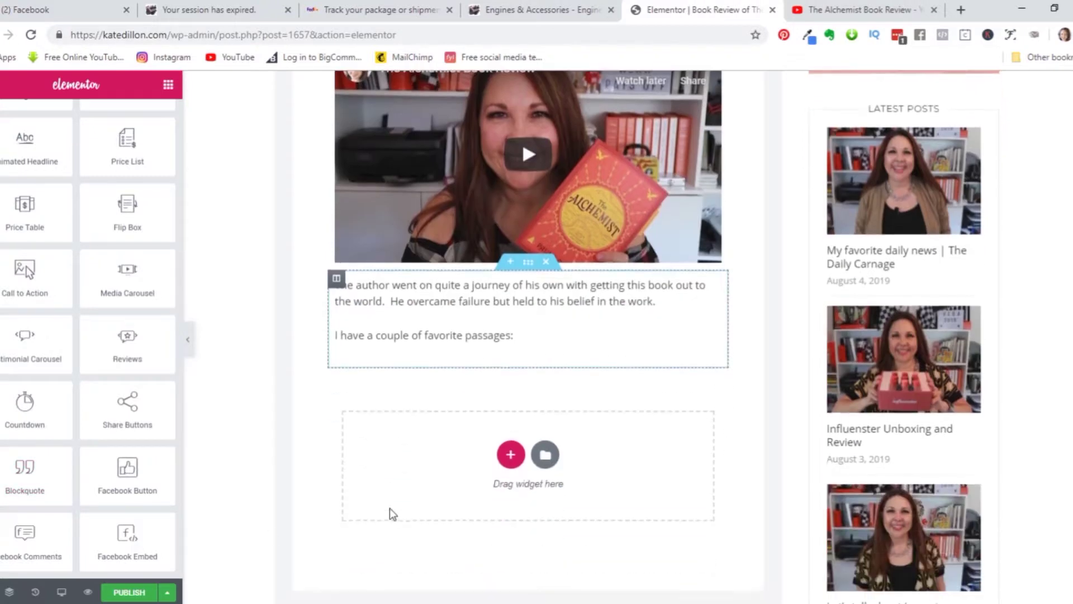
{"action": "left_click_drag", "start_coordinate": [73, 475], "coordinate": [575, 472]}
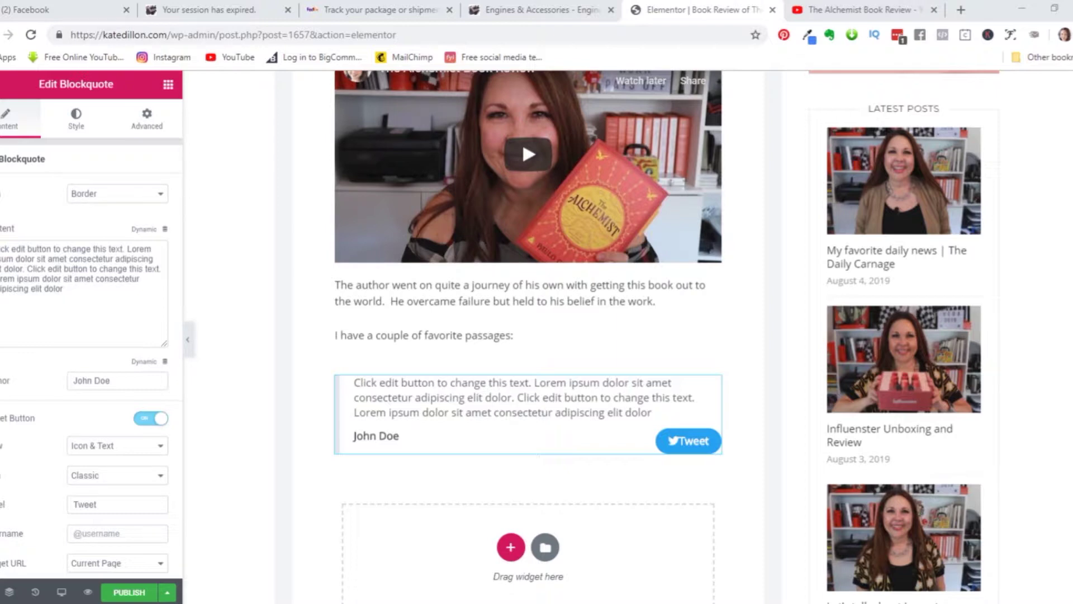
{"action": "left_click_drag", "start_coordinate": [68, 297], "coordinate": [0, 247]}
{"action": "type", "text": "People are afraid to pursue their most important dreams, because they feel that they don't deserve them, or that they'll be unable to achieve them."}
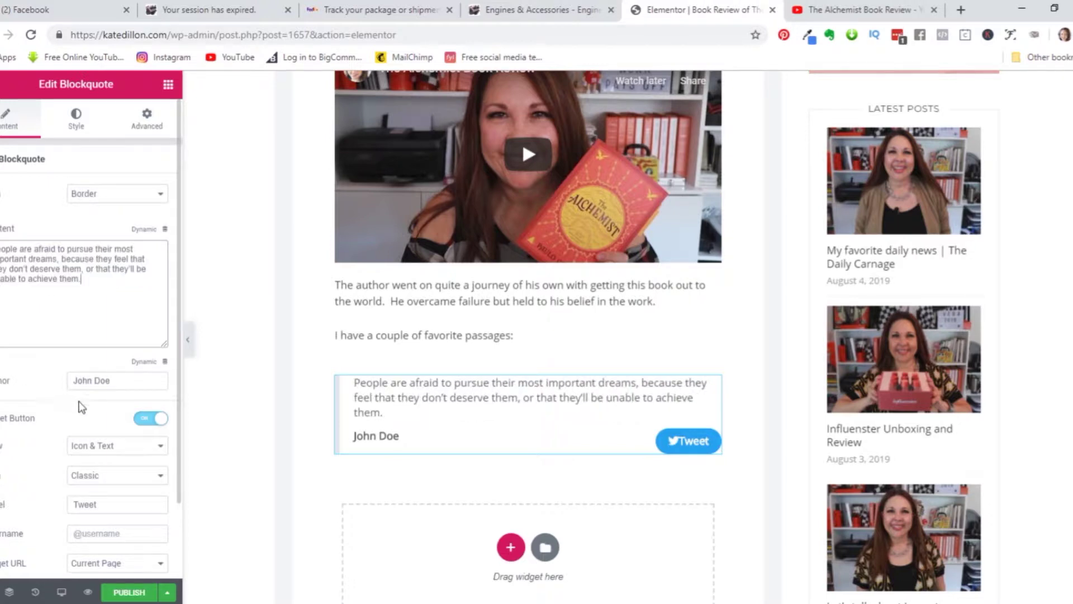
- Credit the blockquote to '-The Alchemist, Paulo Coehlo'
{"action": "left_click_drag", "start_coordinate": [121, 382], "coordinate": [50, 399]}
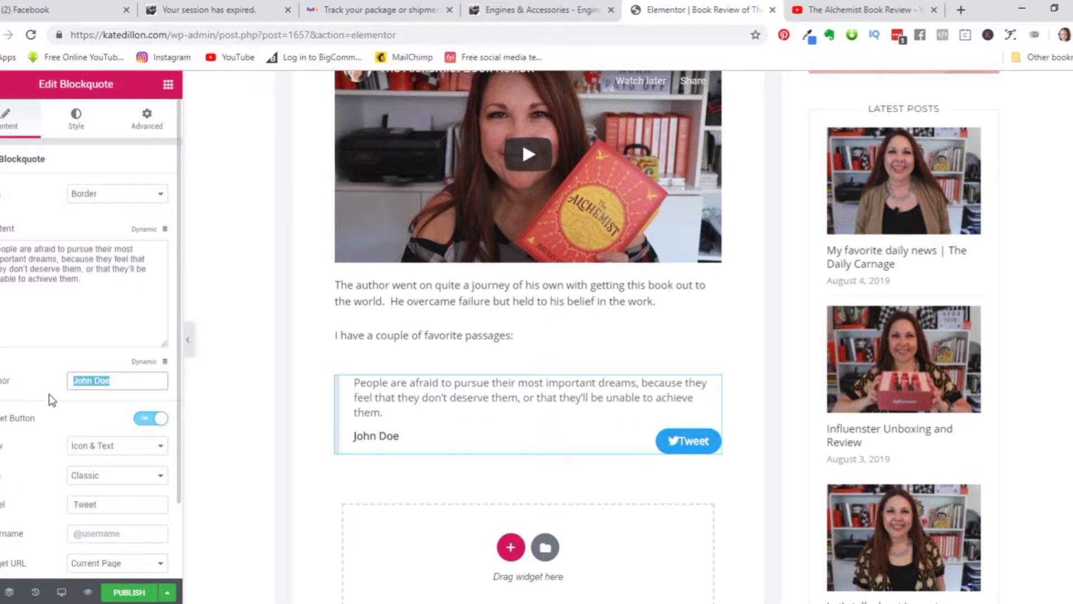
{"action": "key", "text": "BackSpace"}
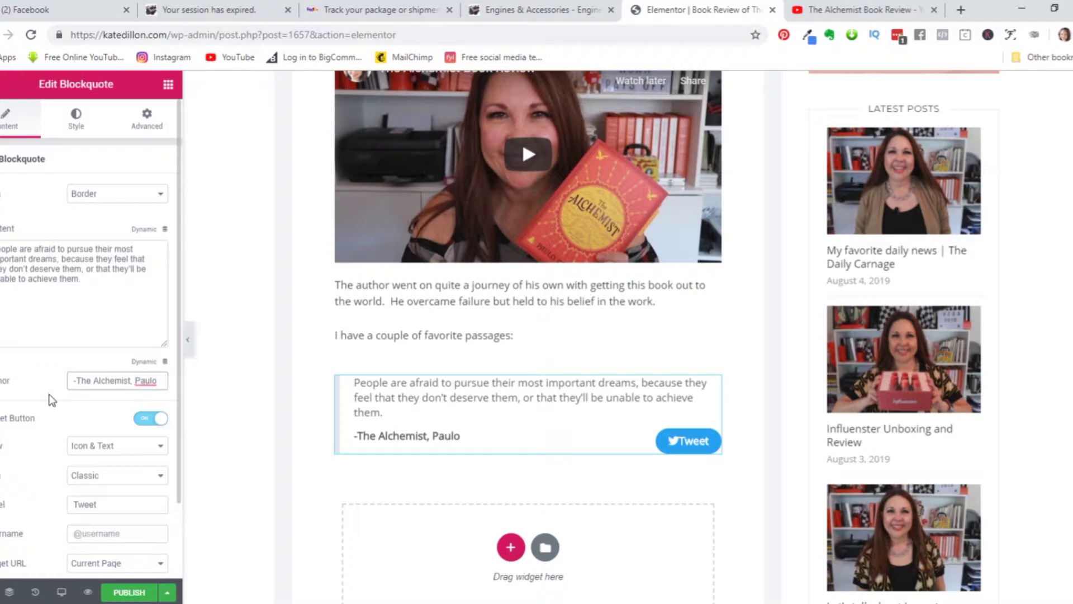
{"action": "type", "text": "Coehlo"}
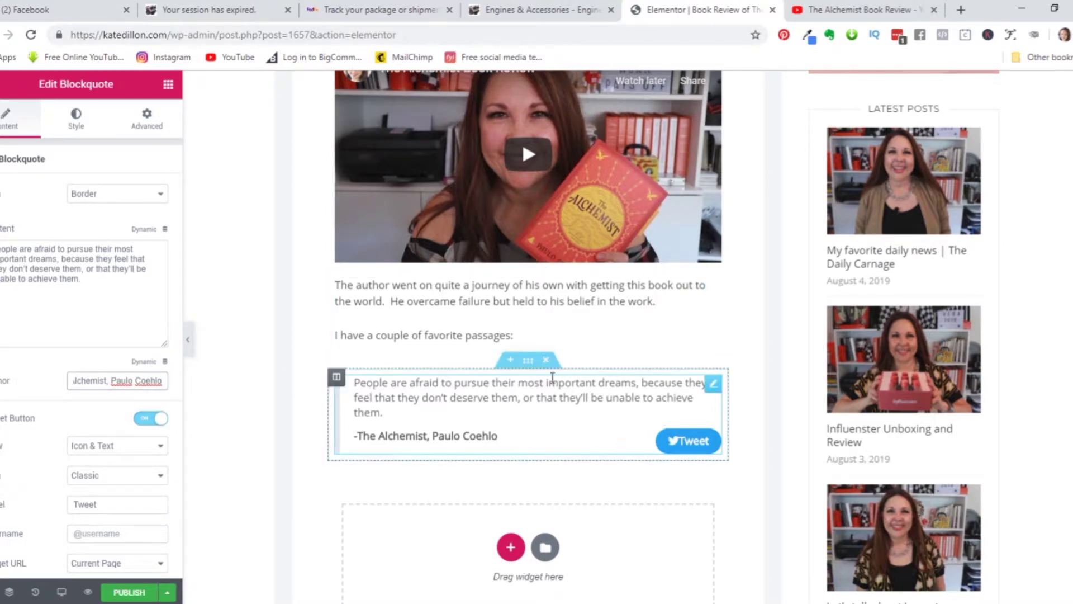
- Preview the Quotation, Boxed and Clean skins, then keep the blockquote on Border
{"action": "left_click", "coordinate": [164, 195]}
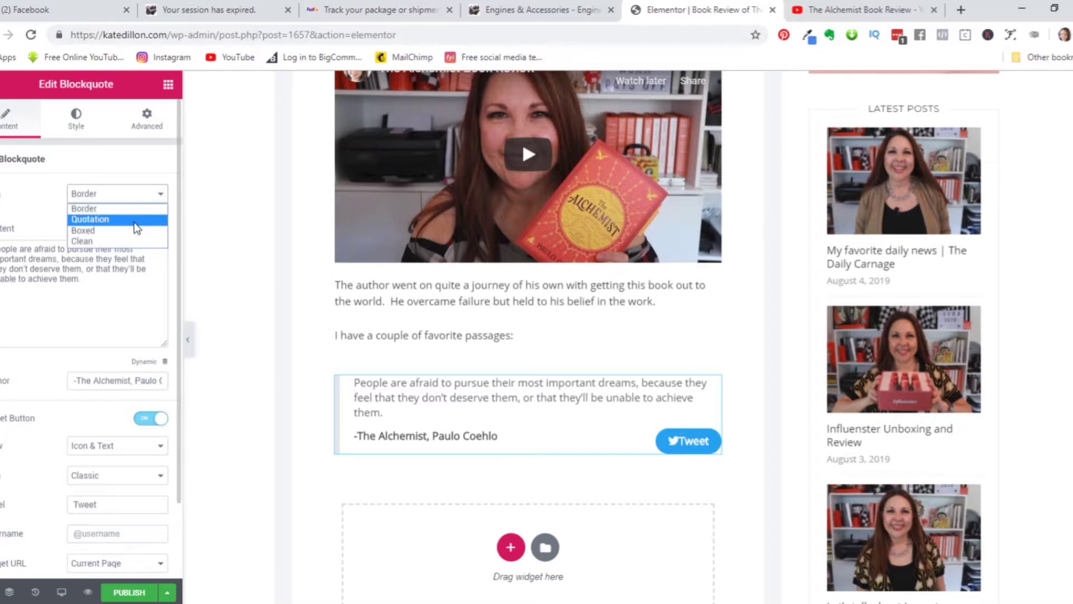
{"action": "left_click", "coordinate": [137, 220]}
{"action": "left_click", "coordinate": [159, 194]}
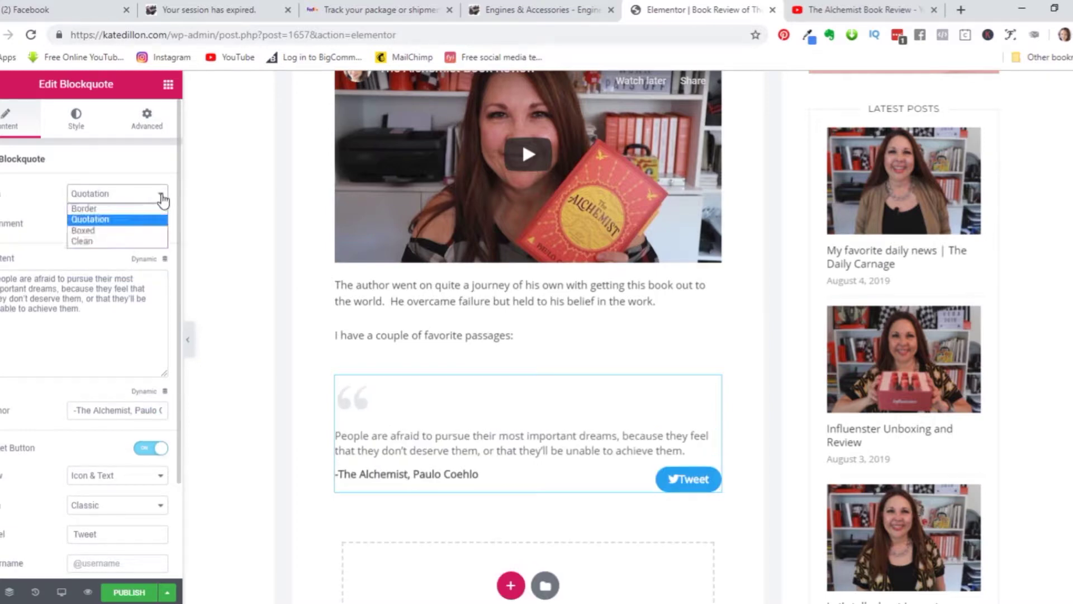
{"action": "left_click", "coordinate": [140, 232]}
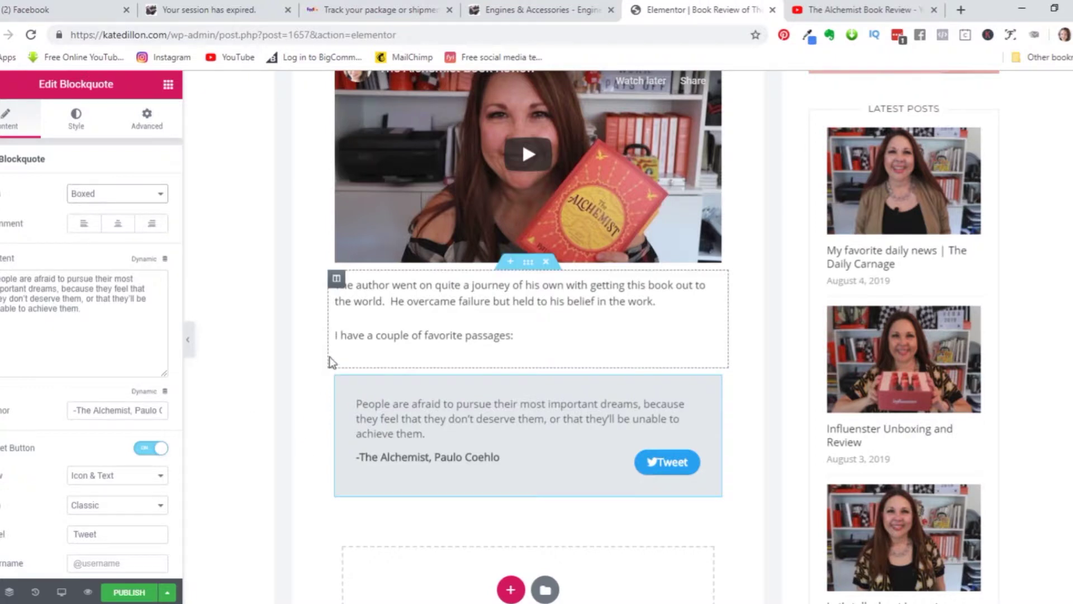
{"action": "left_click", "coordinate": [161, 195]}
{"action": "left_click", "coordinate": [140, 240]}
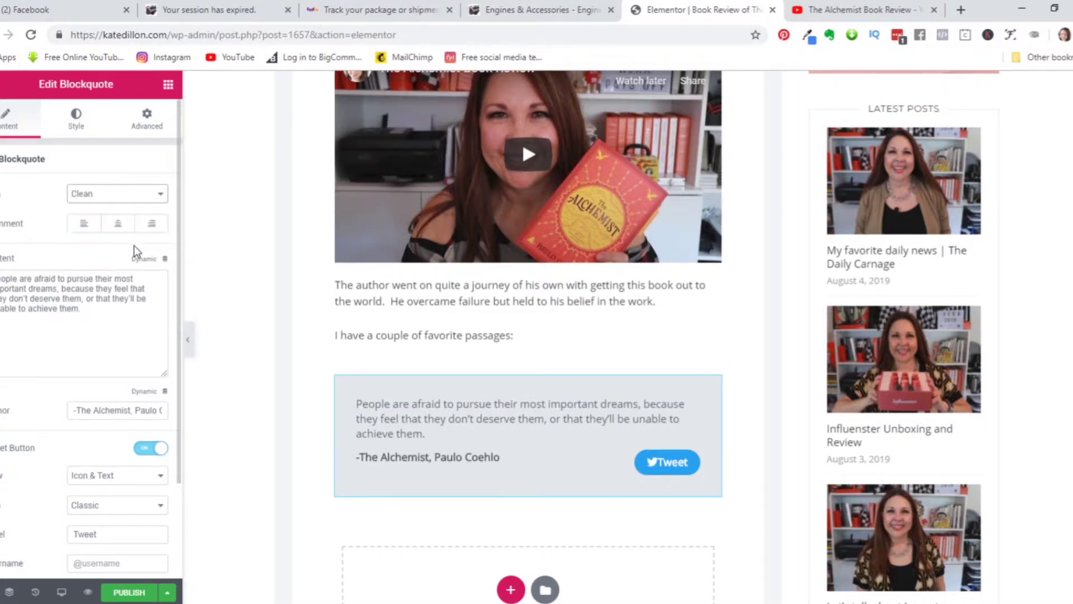
{"action": "left_click", "coordinate": [161, 196]}
{"action": "left_click", "coordinate": [135, 208]}
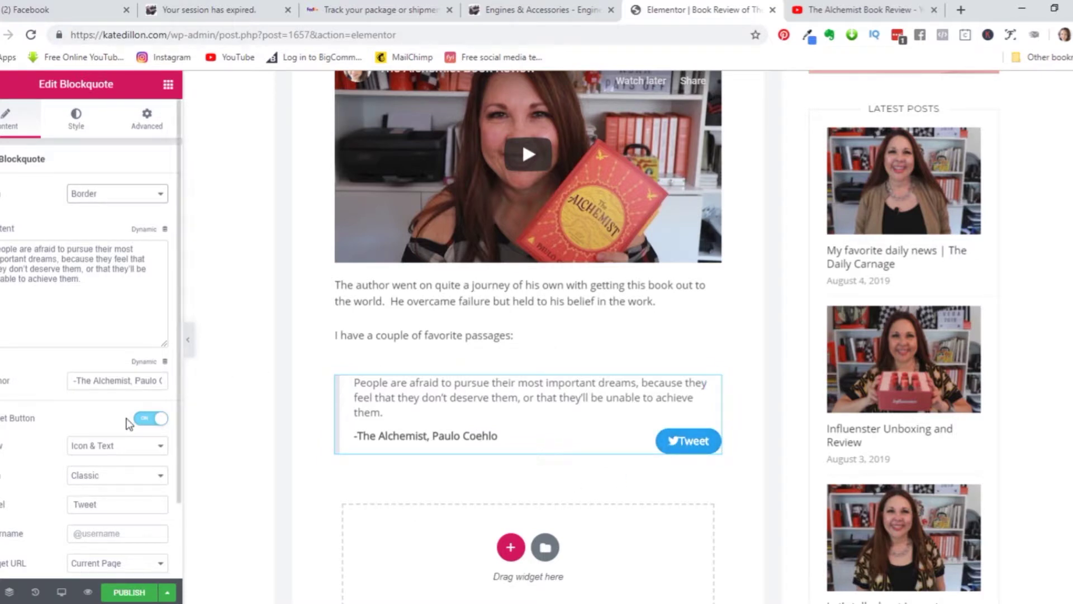
- Switch off the blockquote's Tweet button
{"action": "scroll", "coordinate": [127, 418], "scroll_direction": "down", "scroll_amount": 2}
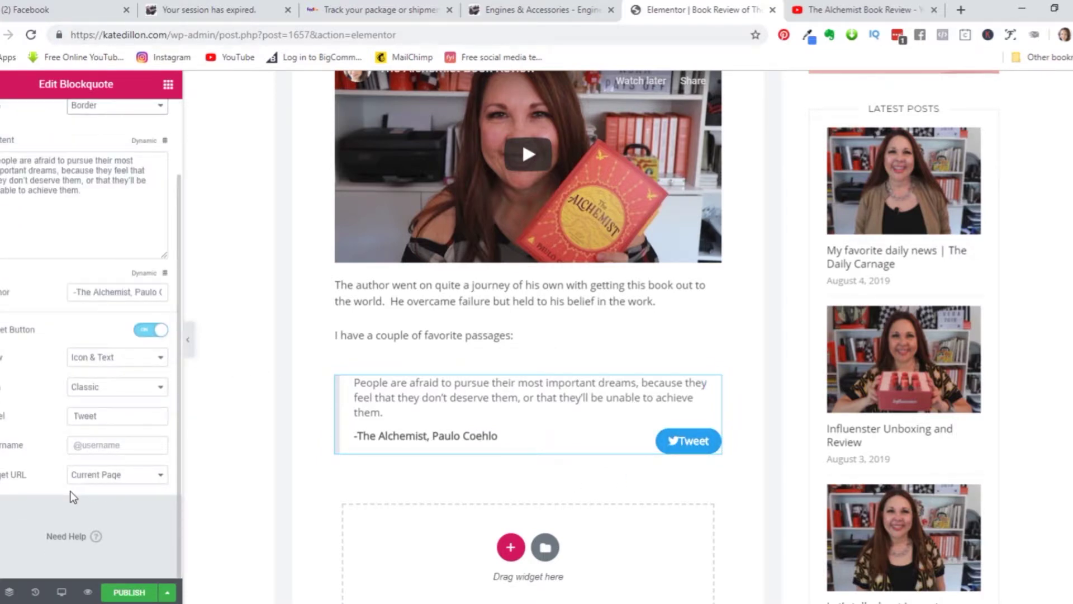
{"action": "left_click", "coordinate": [149, 330]}
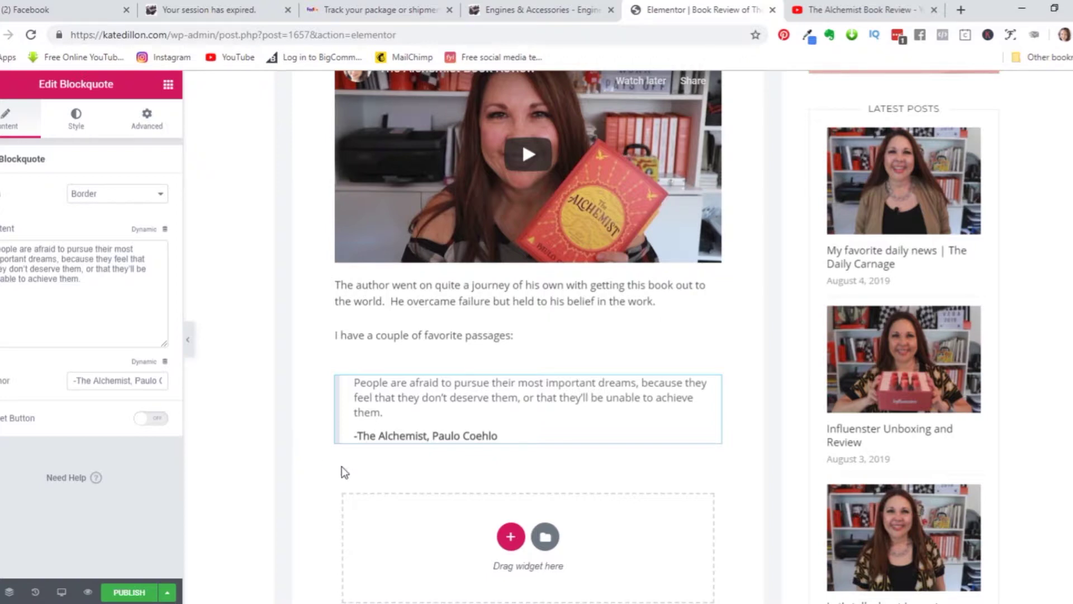
{"action": "left_click", "coordinate": [168, 86]}
- Add a placeholder heading and a button below the blockquote
{"action": "left_click_drag", "start_coordinate": [125, 212], "coordinate": [509, 565]}
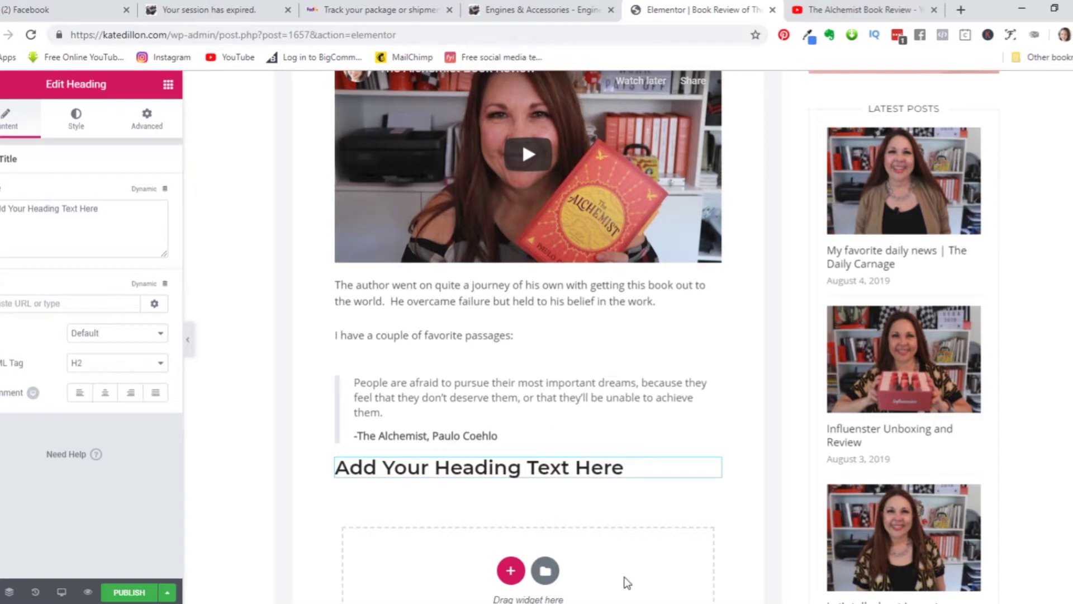
{"action": "left_click", "coordinate": [167, 86]}
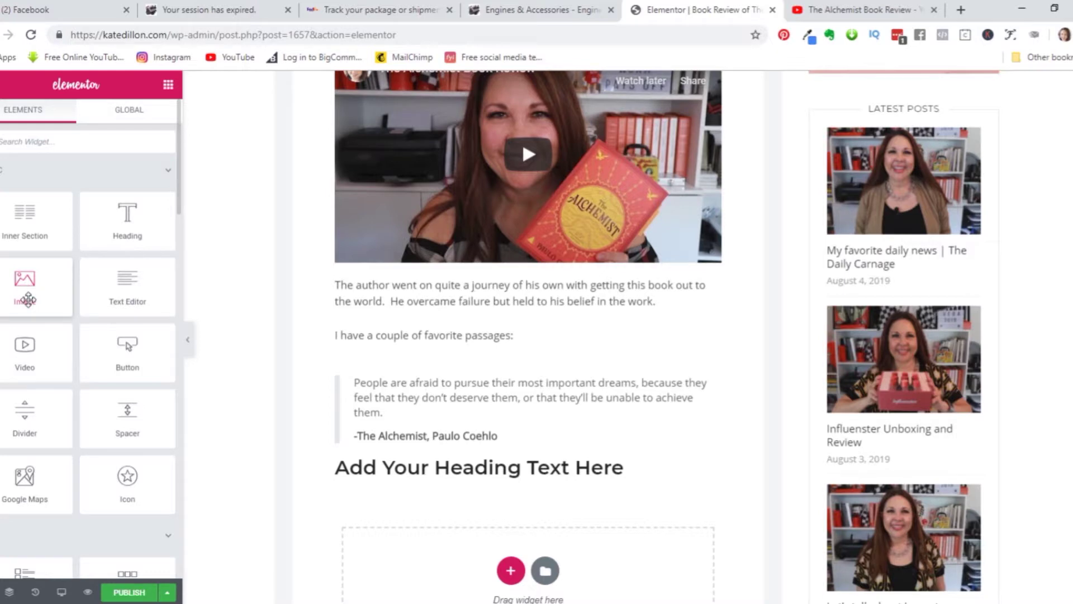
{"action": "left_click_drag", "start_coordinate": [137, 357], "coordinate": [506, 586]}
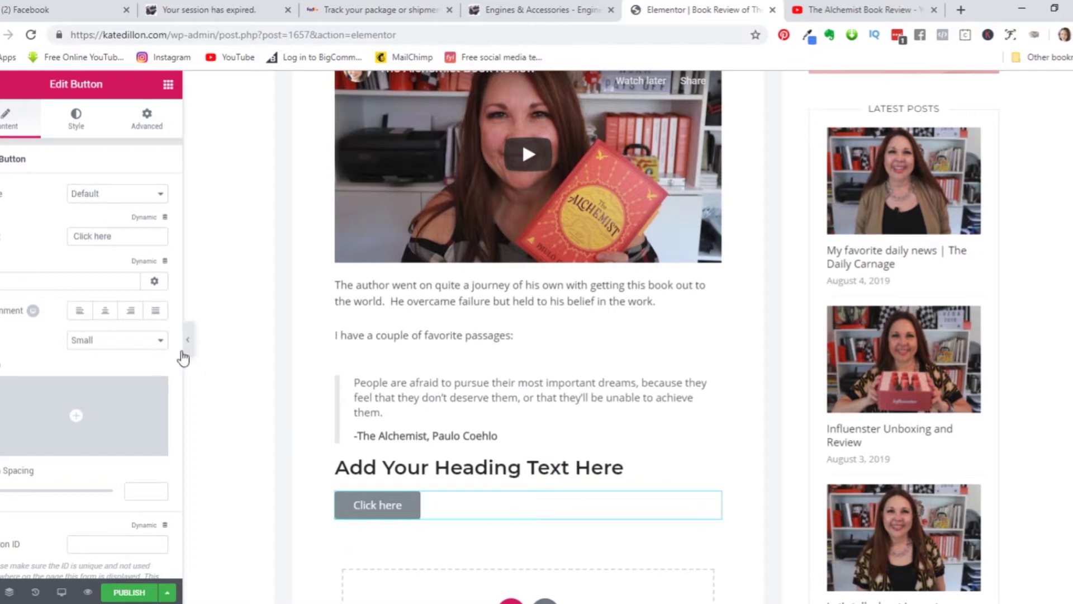
- Set the Click here button to the red Danger type with Center alignment
{"action": "left_click", "coordinate": [142, 197]}
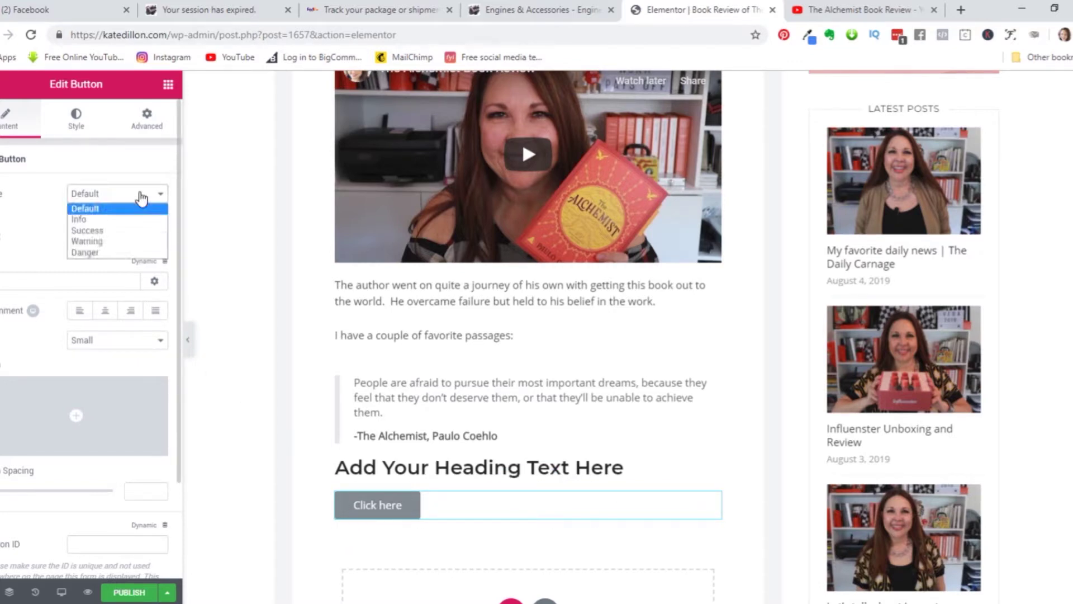
{"action": "left_click", "coordinate": [109, 221]}
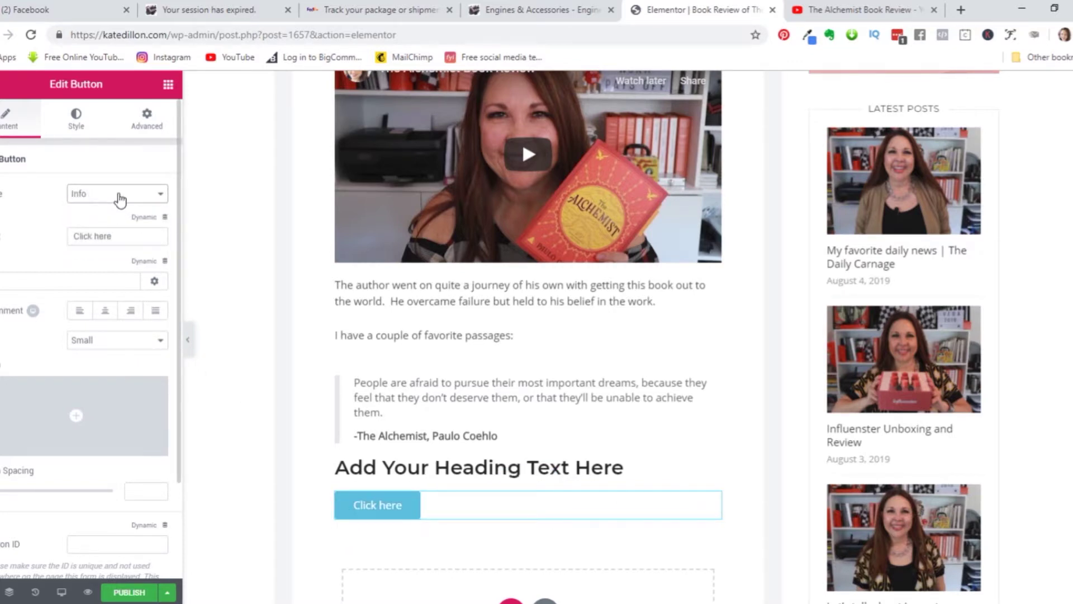
{"action": "left_click", "coordinate": [116, 196]}
{"action": "left_click", "coordinate": [103, 233]}
{"action": "left_click", "coordinate": [123, 194]}
{"action": "left_click", "coordinate": [102, 252]}
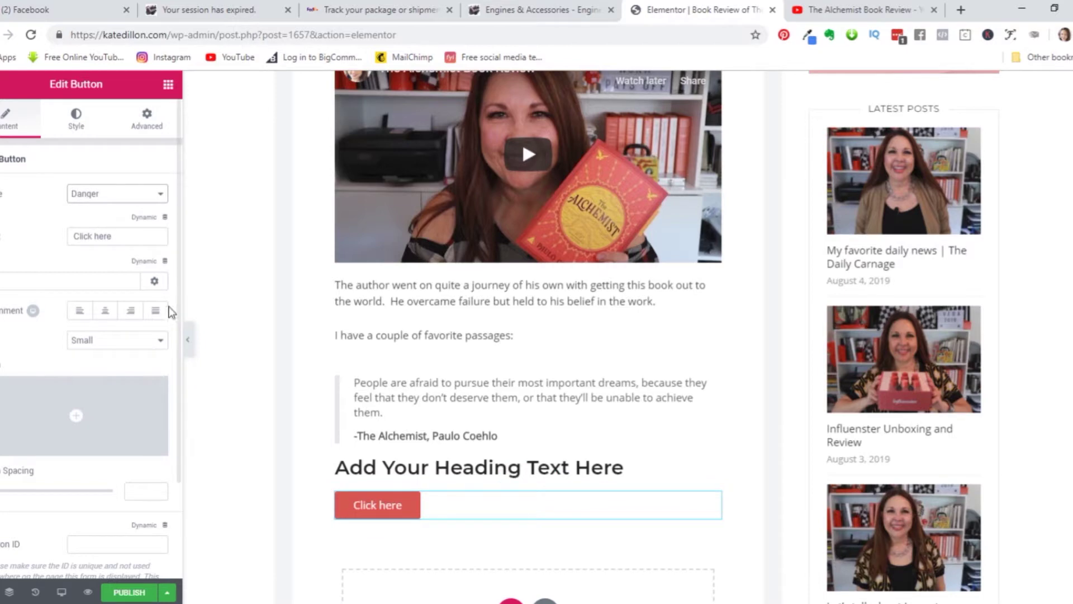
{"action": "left_click", "coordinate": [107, 314]}
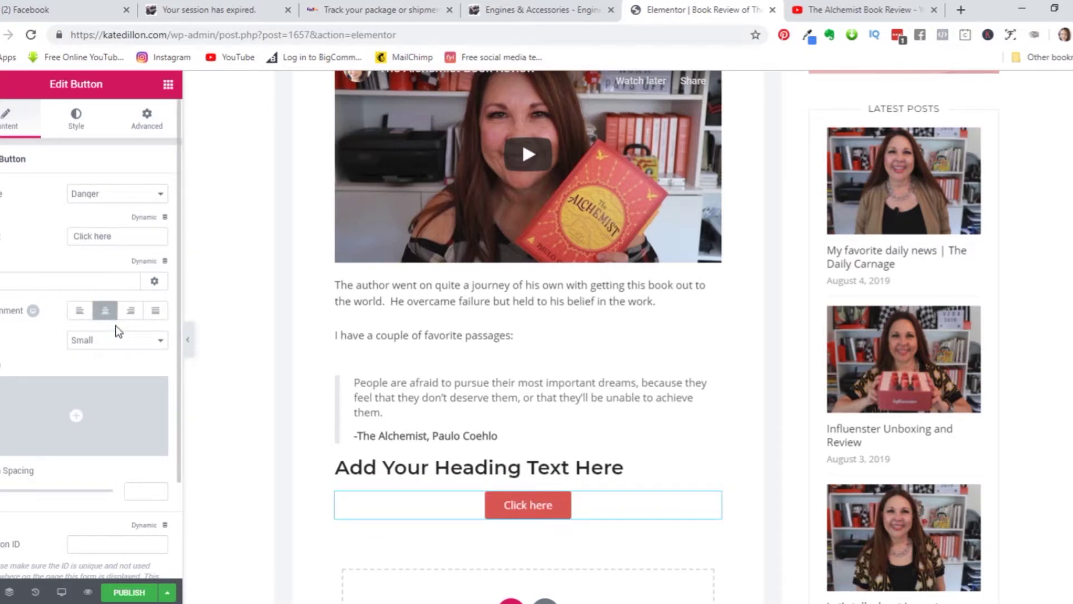
{"action": "left_click", "coordinate": [5, 287]}
{"action": "left_click", "coordinate": [167, 84]}
- Add a spacer of 47 below the button, then a star Icon widget beneath it
{"action": "left_click_drag", "start_coordinate": [128, 411], "coordinate": [548, 590]}
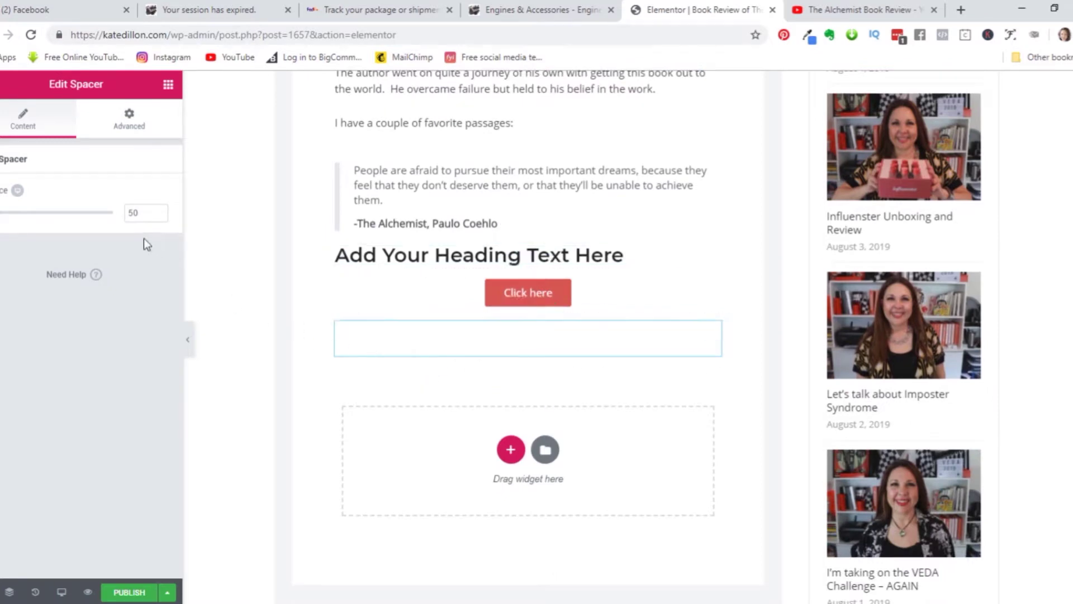
{"action": "mouse_move", "coordinate": [1, 219]}
{"action": "left_mouse_down"}
{"action": "mouse_move", "coordinate": [38, 236]}
{"action": "mouse_move", "coordinate": [2, 237]}
{"action": "mouse_move", "coordinate": [50, 247]}
{"action": "mouse_move", "coordinate": [0, 240]}
{"action": "left_mouse_up"}
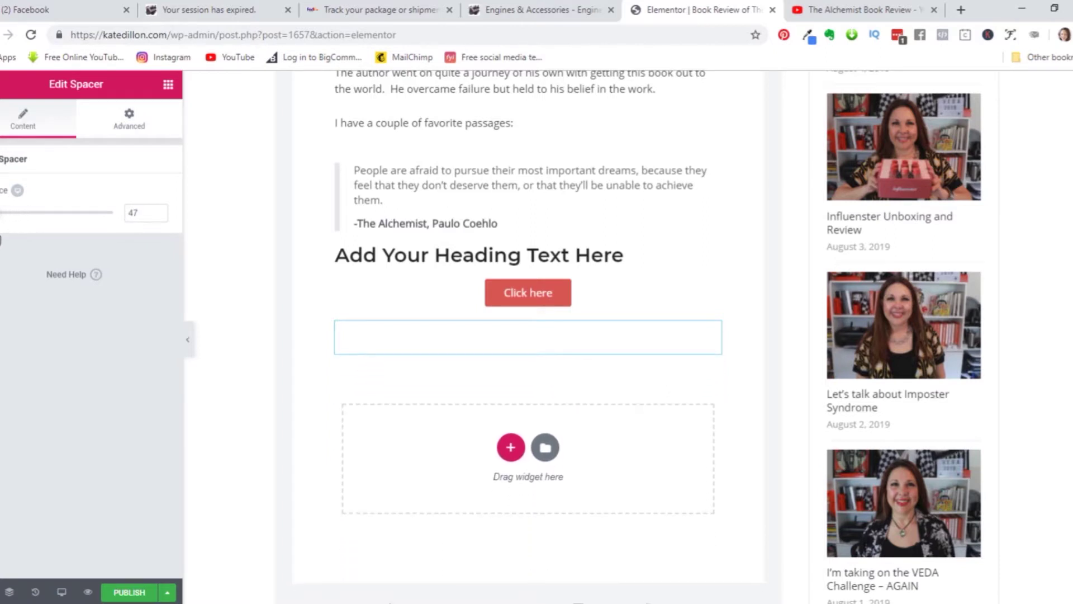
{"action": "left_click", "coordinate": [168, 84]}
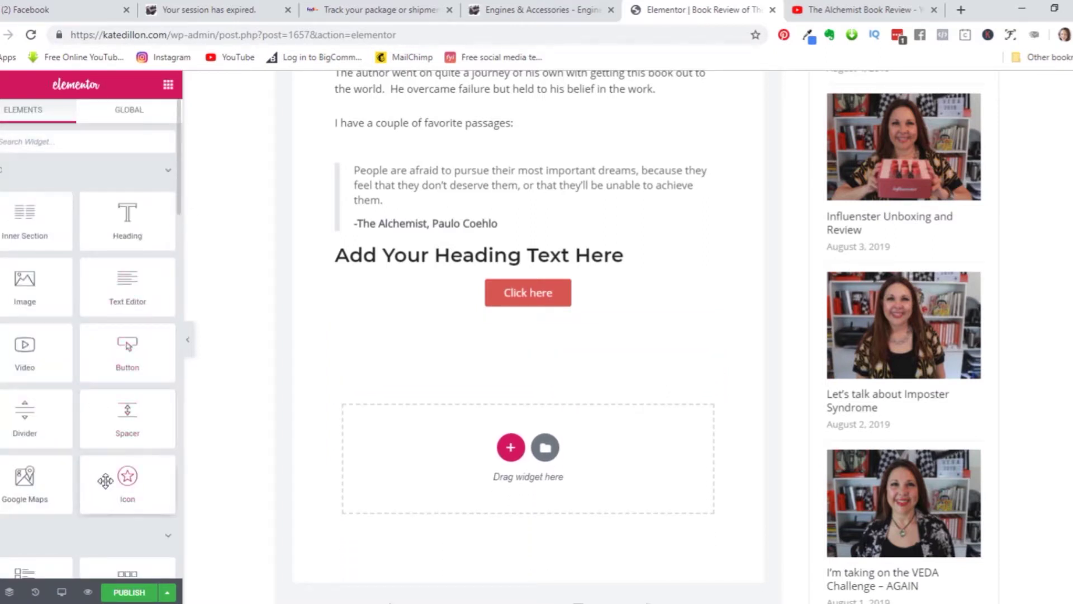
{"action": "left_click_drag", "start_coordinate": [127, 478], "coordinate": [510, 460]}
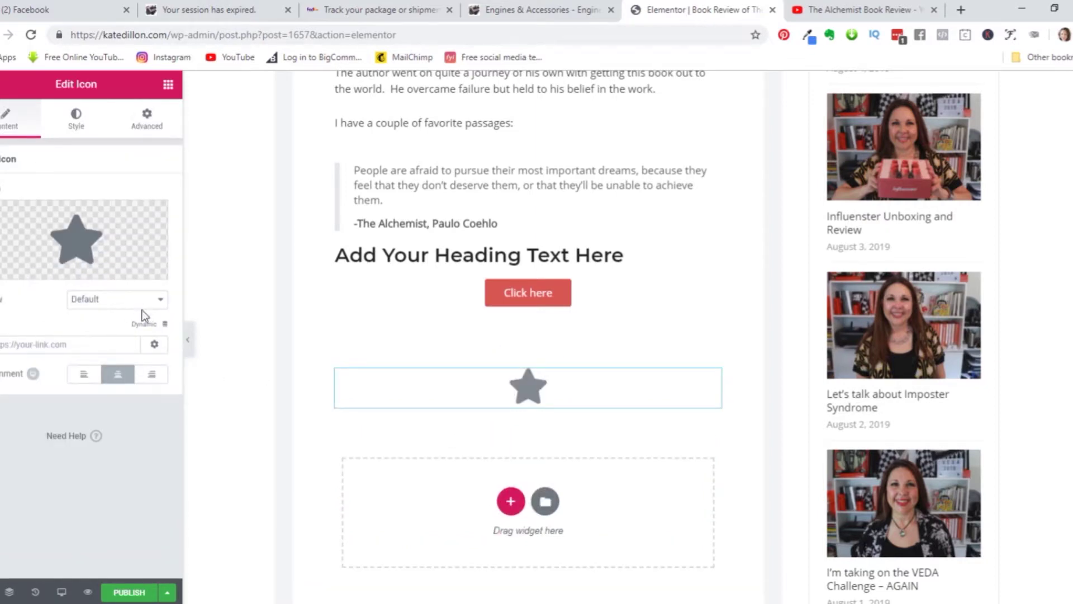
{"action": "mouse_move", "coordinate": [73, 221]}
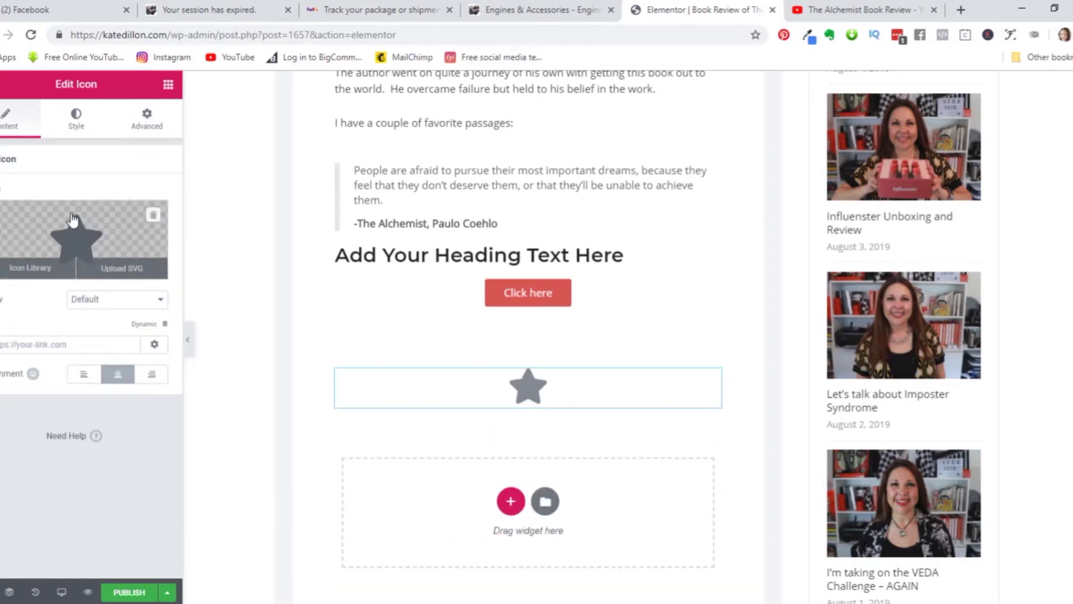
- Replace the default star with the Space shuttle icon from the Icon Library
{"action": "left_click", "coordinate": [27, 270]}
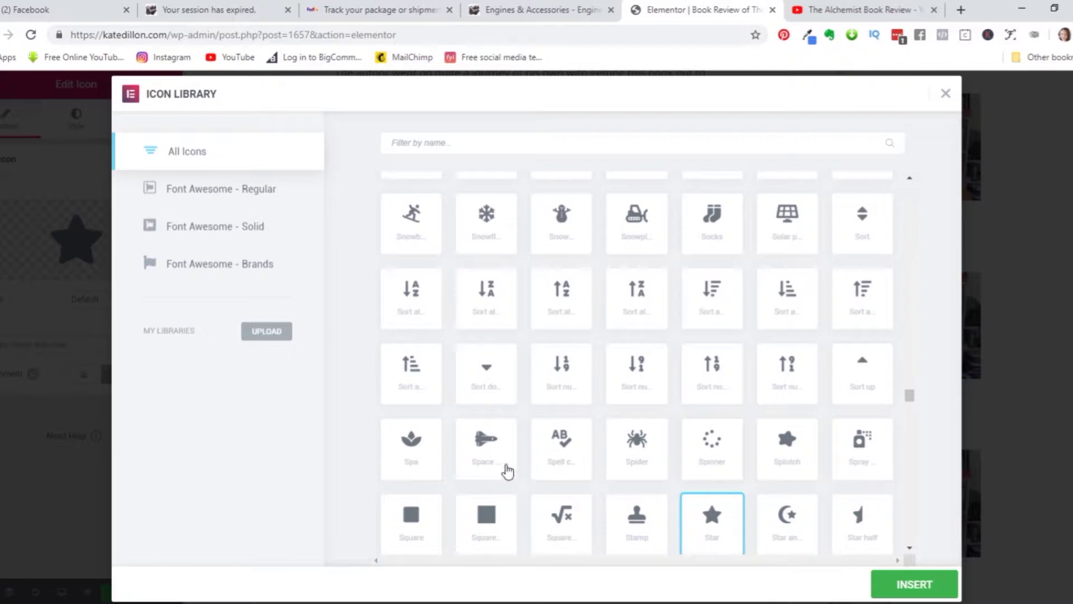
{"action": "left_click", "coordinate": [482, 447]}
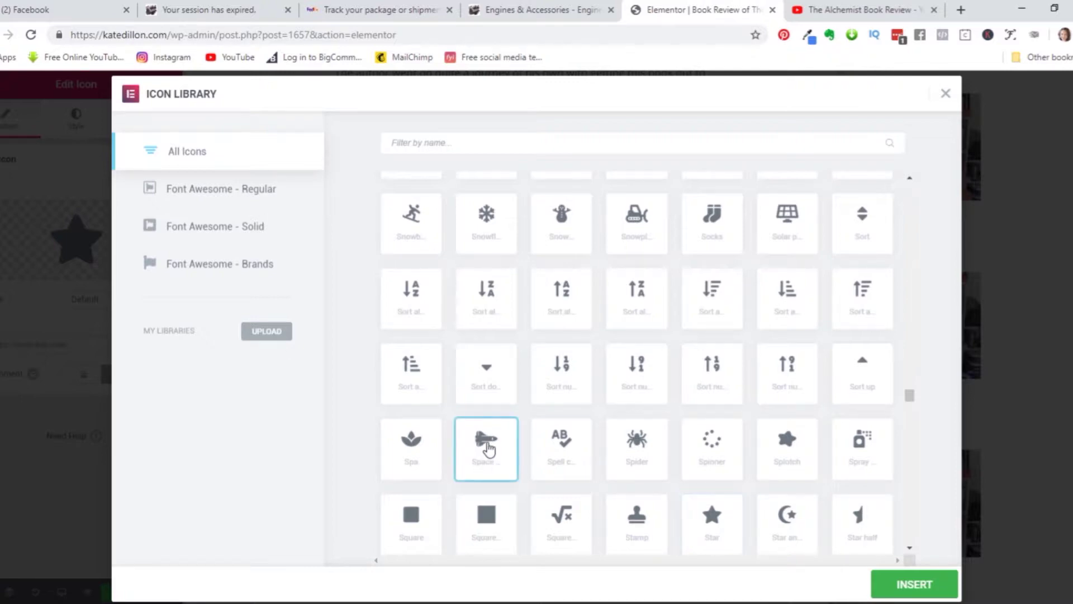
{"action": "left_click", "coordinate": [911, 582]}
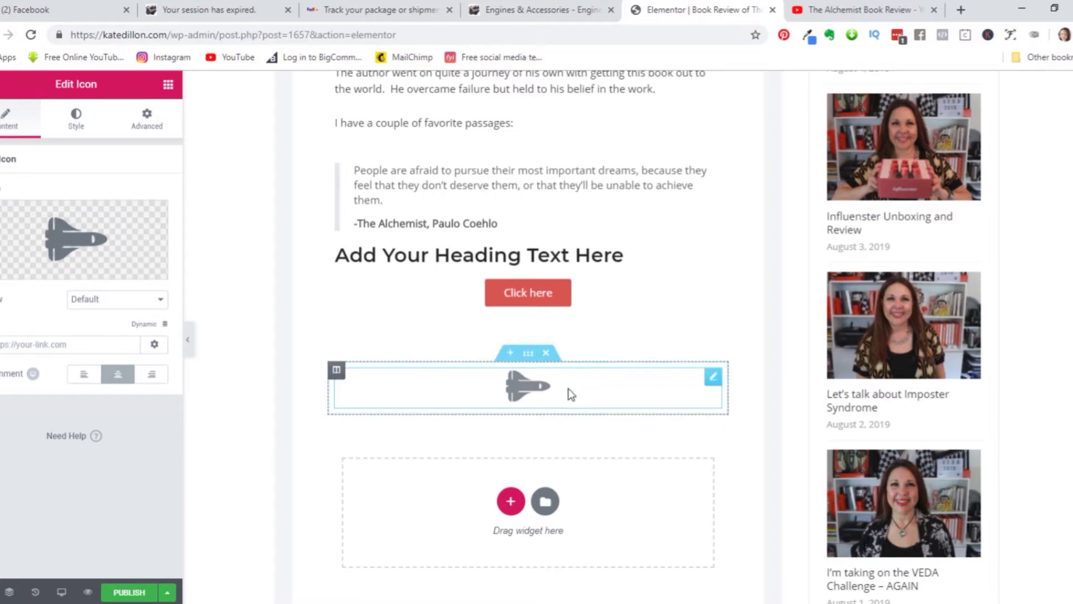
{"action": "left_click", "coordinate": [168, 85]}
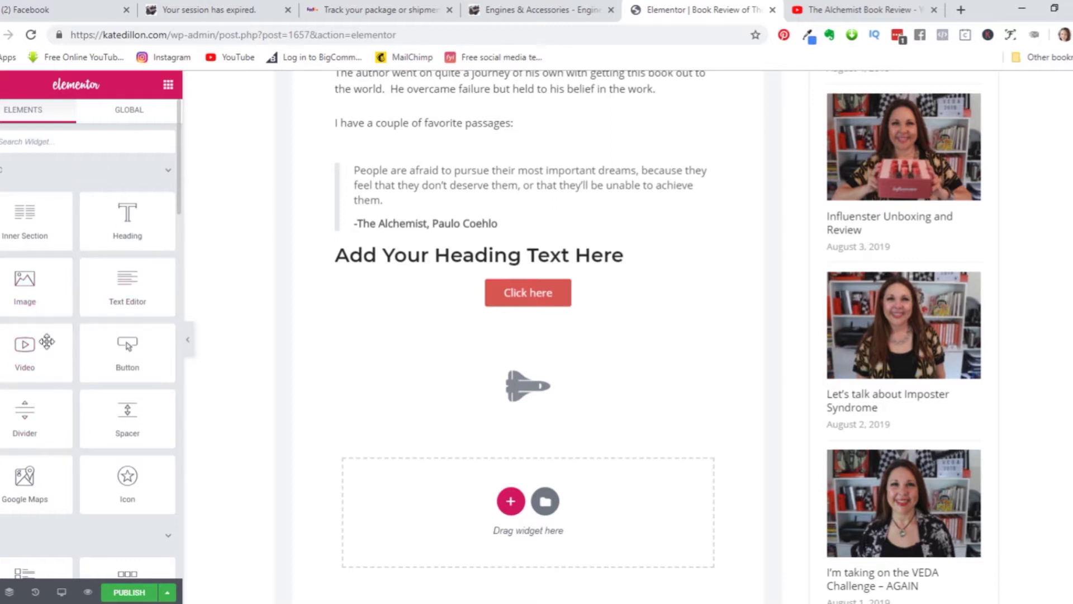
- Add a two-column Inner Section with a star icon in its left column
{"action": "left_click_drag", "start_coordinate": [114, 492], "coordinate": [615, 391]}
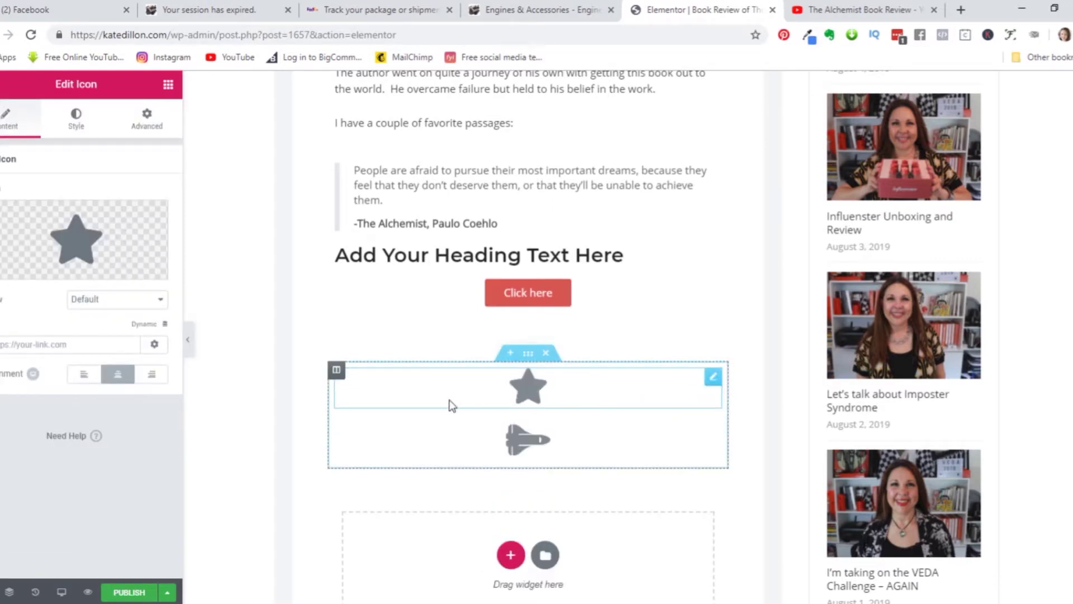
{"action": "left_click", "coordinate": [168, 85]}
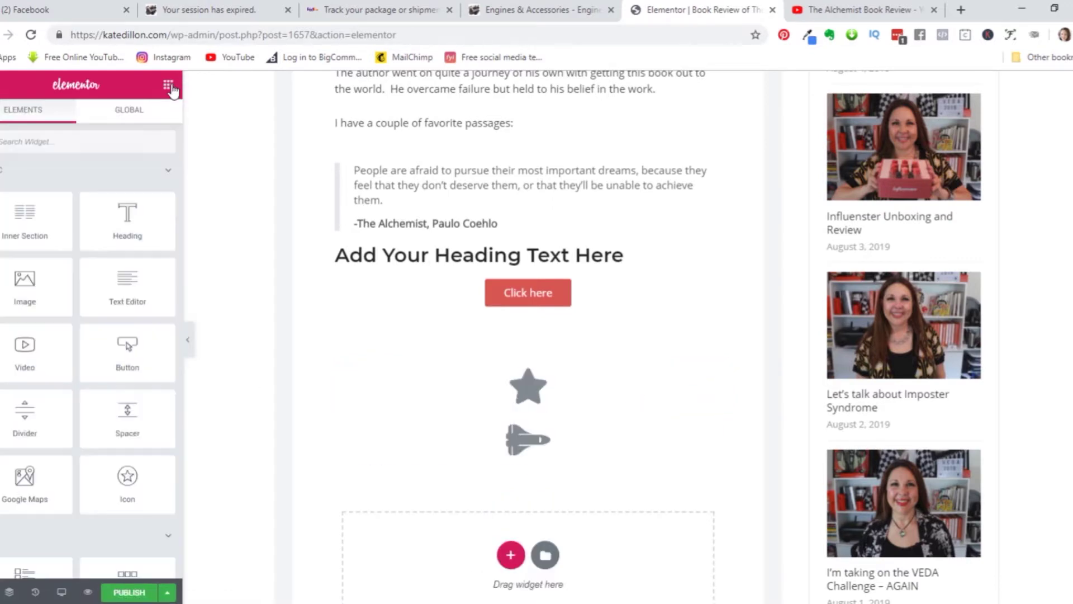
{"action": "left_click", "coordinate": [138, 120]}
{"action": "left_click", "coordinate": [23, 120]}
{"action": "left_click_drag", "start_coordinate": [25, 221], "coordinate": [490, 401]}
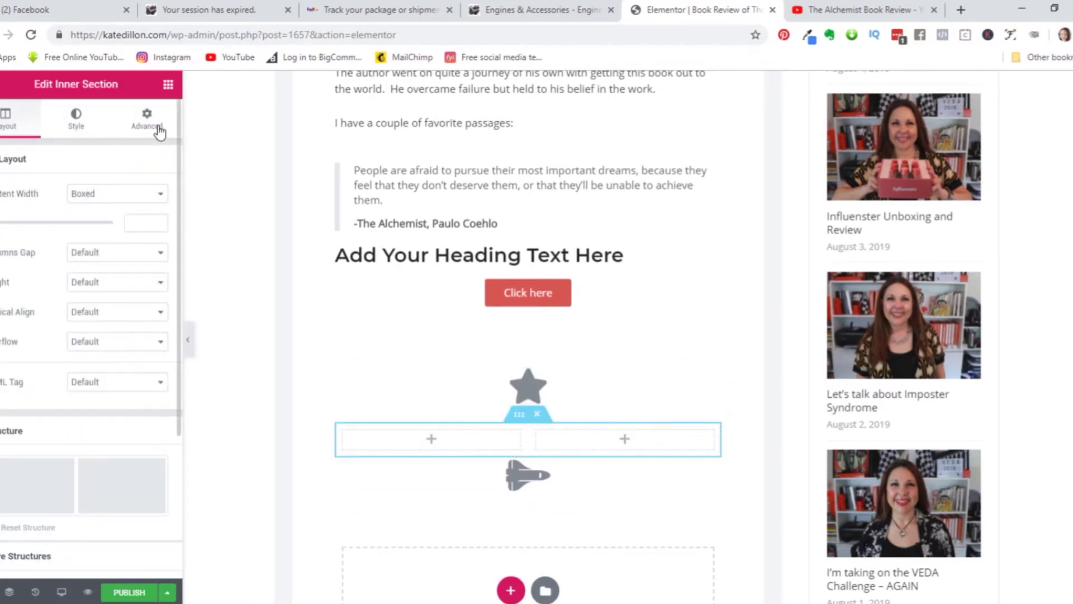
{"action": "left_click", "coordinate": [169, 86]}
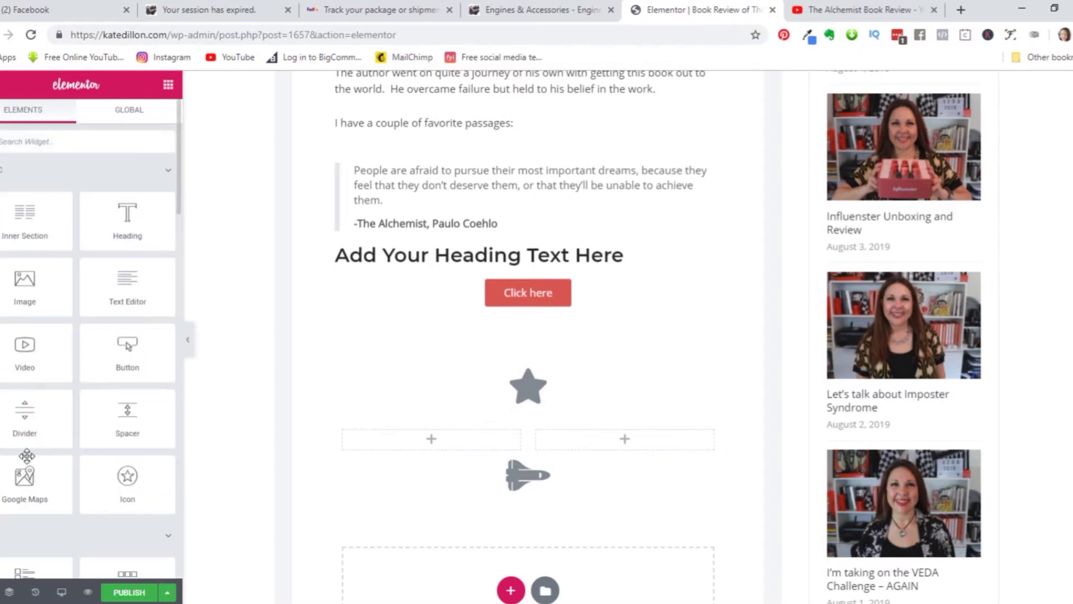
{"action": "left_click_drag", "start_coordinate": [127, 476], "coordinate": [430, 439]}
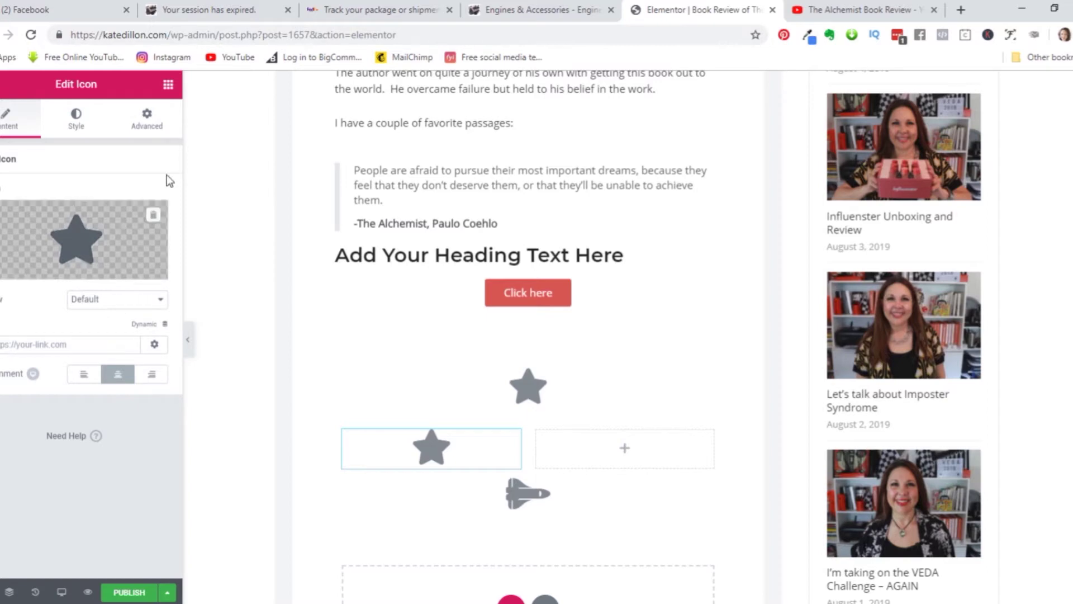
{"action": "left_click", "coordinate": [168, 86]}
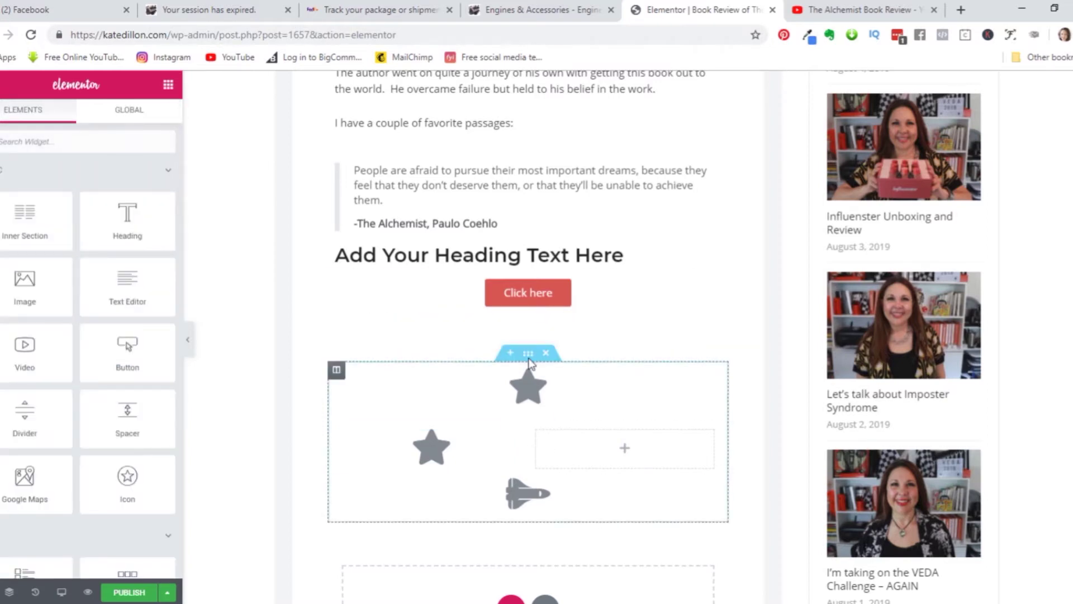
- Delete the standalone star icon and the space shuttle icon
{"action": "left_click", "coordinate": [542, 392]}
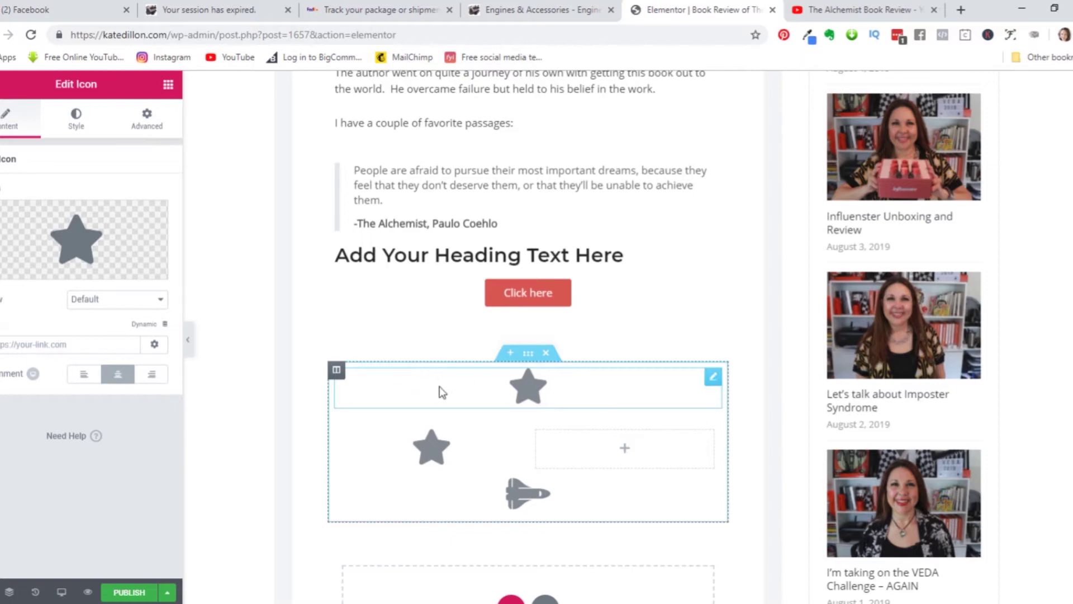
{"action": "key", "text": "Delete"}
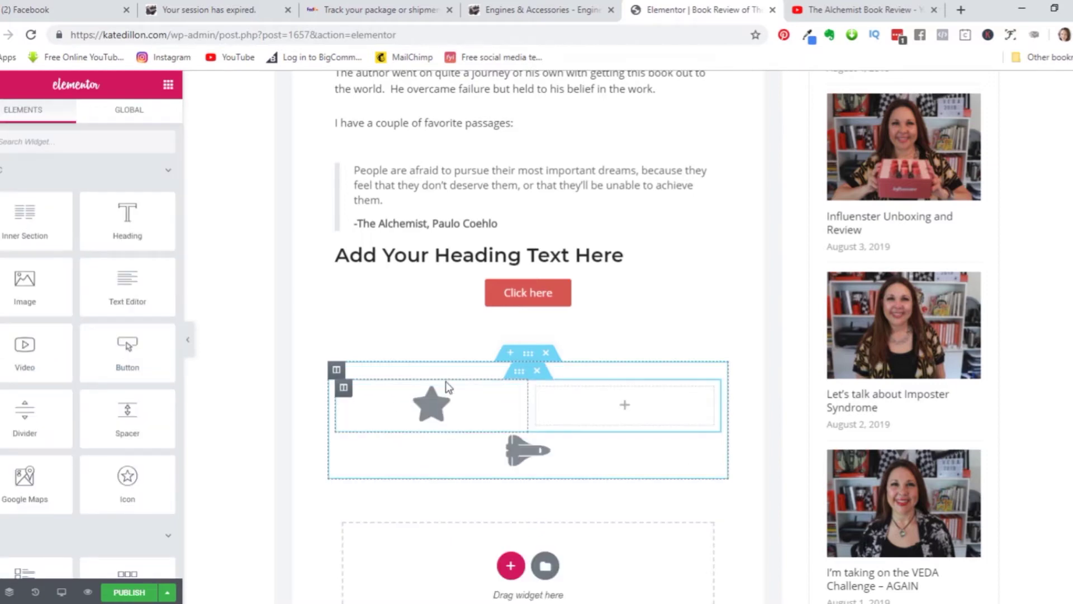
{"action": "left_click", "coordinate": [530, 454]}
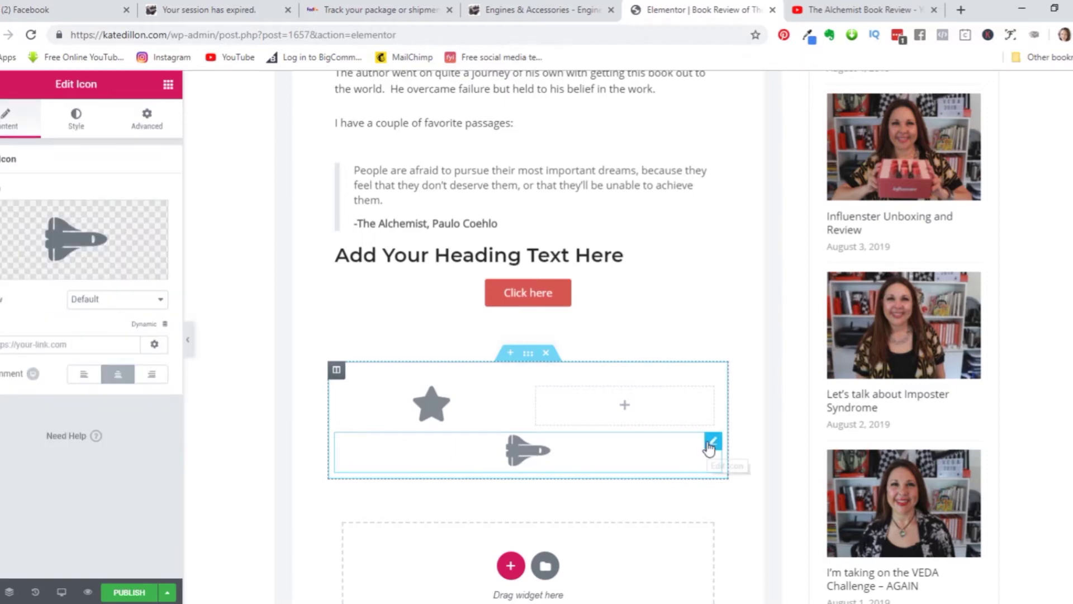
{"action": "key", "text": "Delete"}
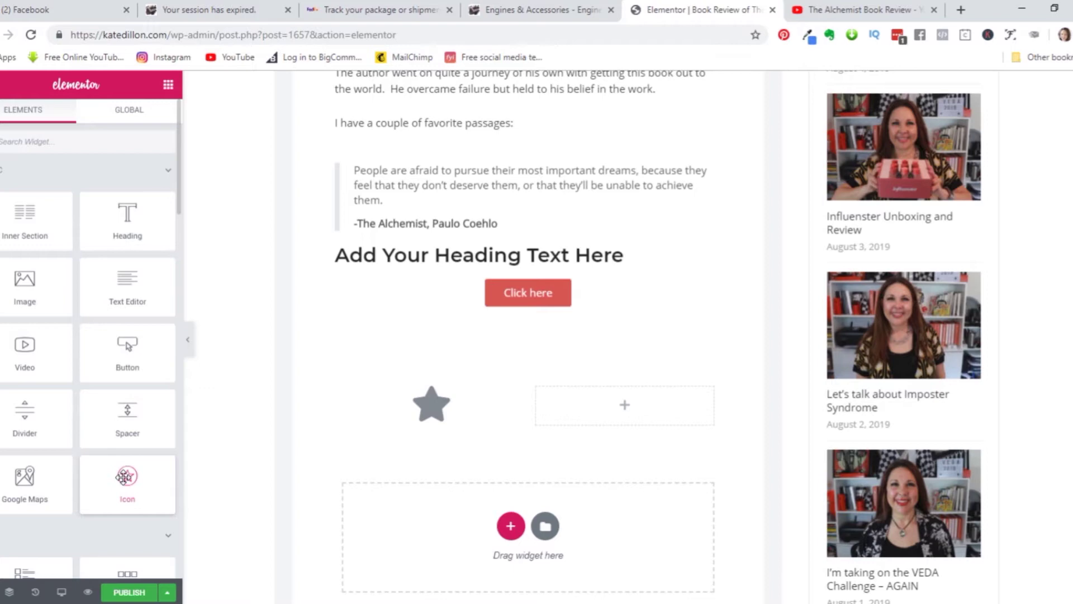
- Drop an Icon widget star into the empty right column beside the first star
{"action": "left_click_drag", "start_coordinate": [126, 476], "coordinate": [637, 404]}
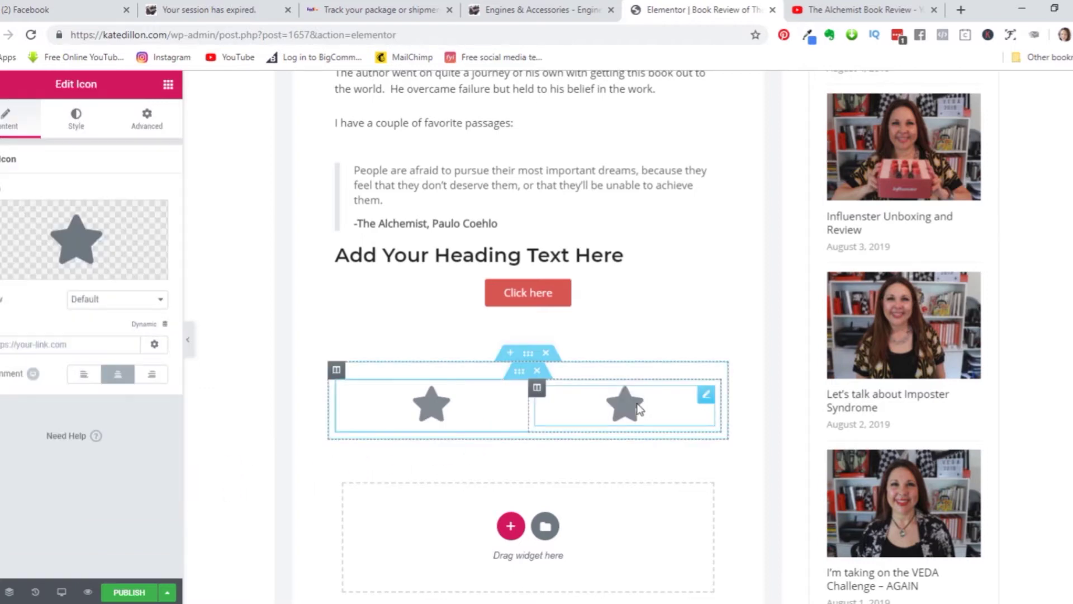
{"action": "left_click", "coordinate": [168, 87]}
{"action": "scroll", "coordinate": [147, 330], "scroll_direction": "down", "scroll_amount": 5}
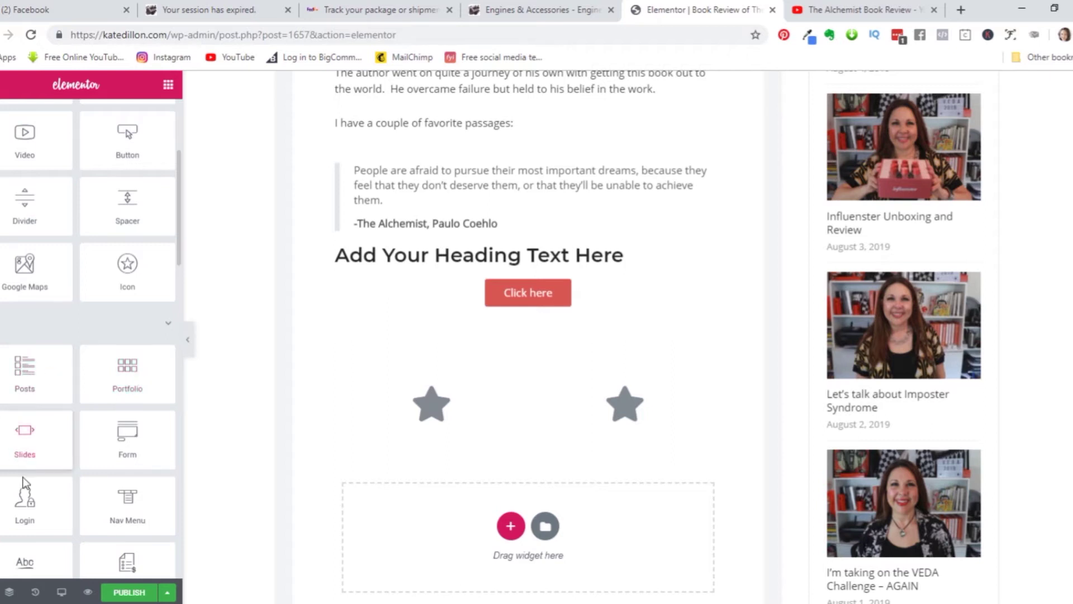
{"action": "scroll", "coordinate": [33, 506], "scroll_direction": "down", "scroll_amount": 1}
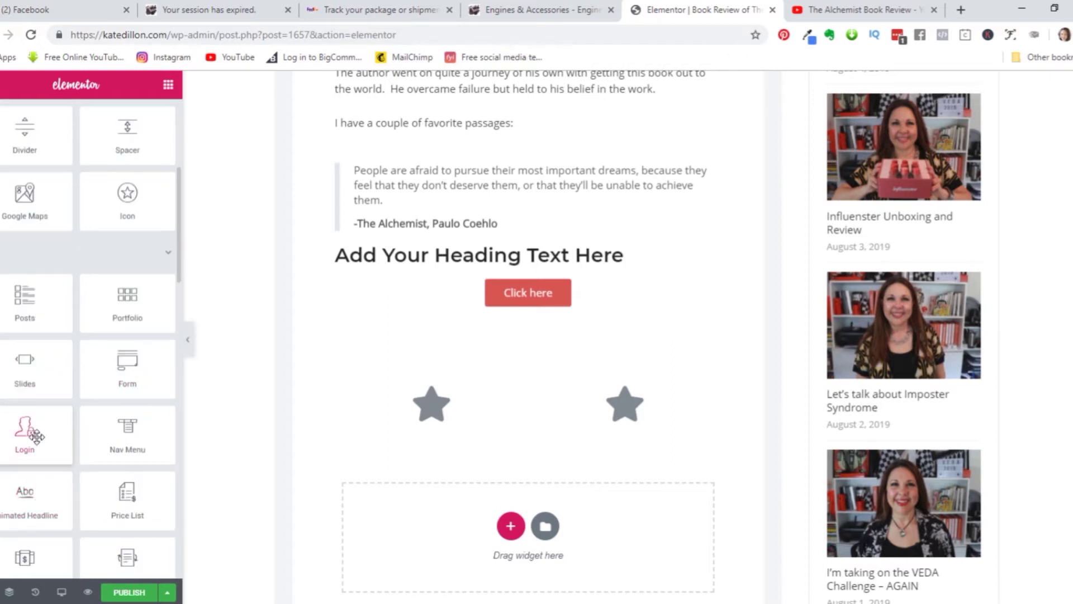
{"action": "scroll", "coordinate": [30, 438], "scroll_direction": "down", "scroll_amount": 2}
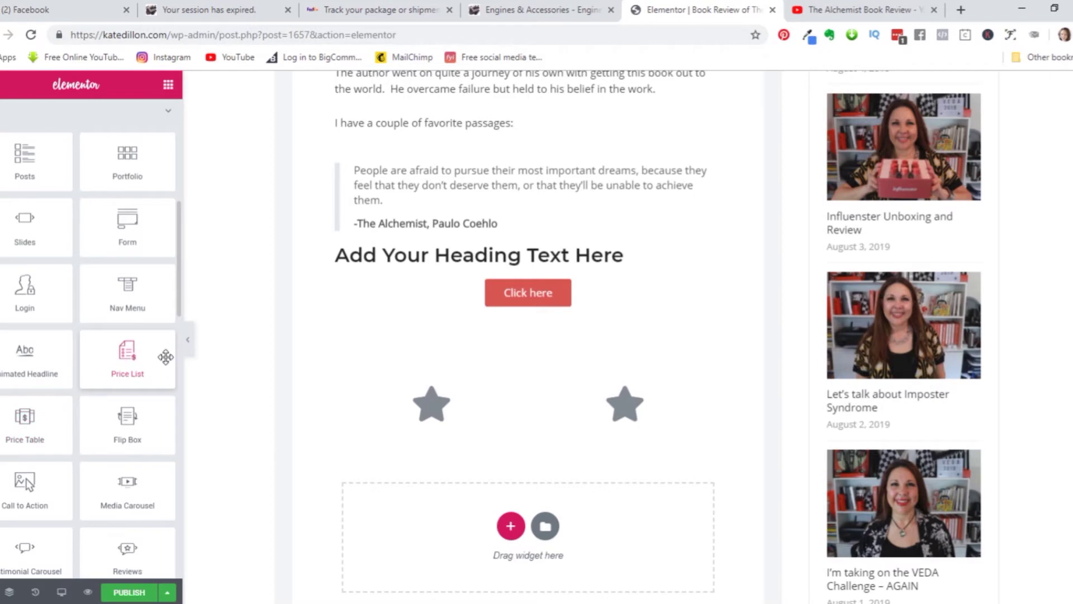
- Add a Price List ($20, $9, $32 items) below the stars, then an Image Box beneath it
{"action": "left_click_drag", "start_coordinate": [140, 356], "coordinate": [481, 557]}
{"action": "scroll", "coordinate": [491, 556], "scroll_direction": "down", "scroll_amount": 2}
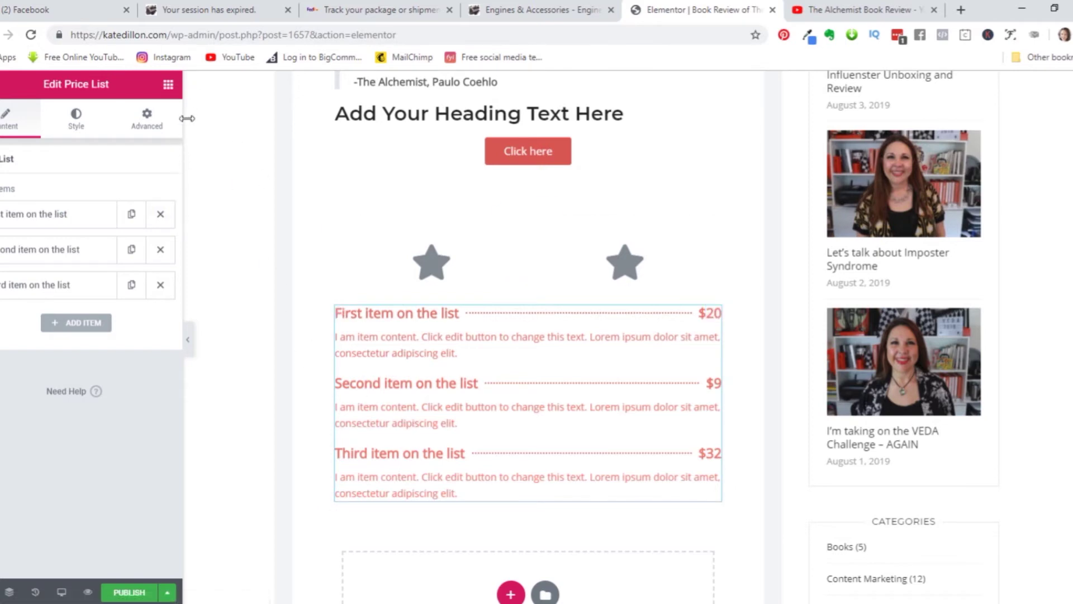
{"action": "left_click", "coordinate": [168, 85]}
{"action": "scroll", "coordinate": [120, 352], "scroll_direction": "down", "scroll_amount": 10}
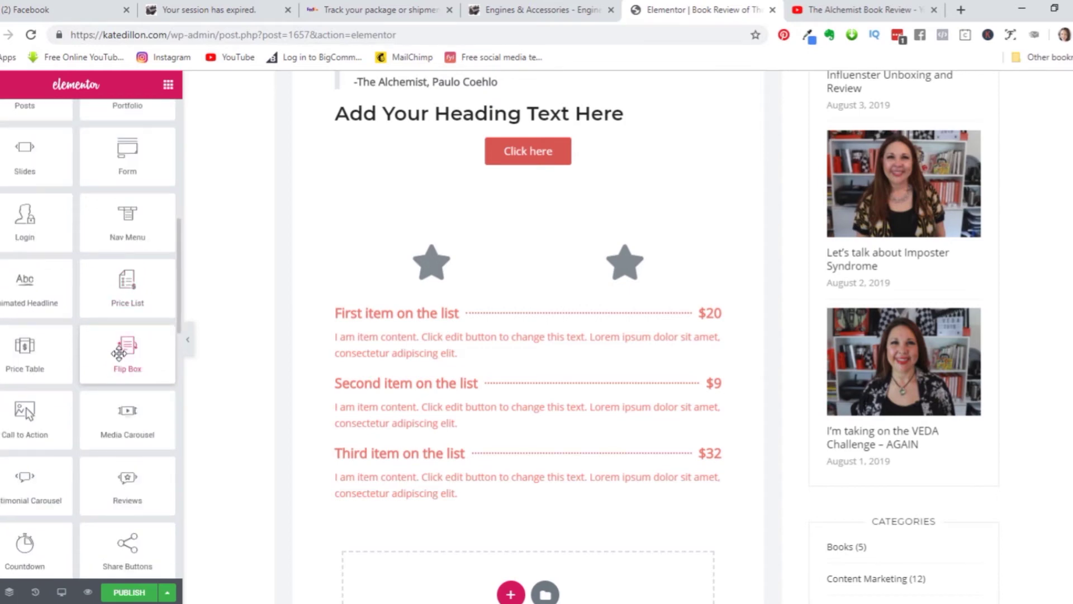
{"action": "scroll", "coordinate": [119, 352], "scroll_direction": "down", "scroll_amount": 1}
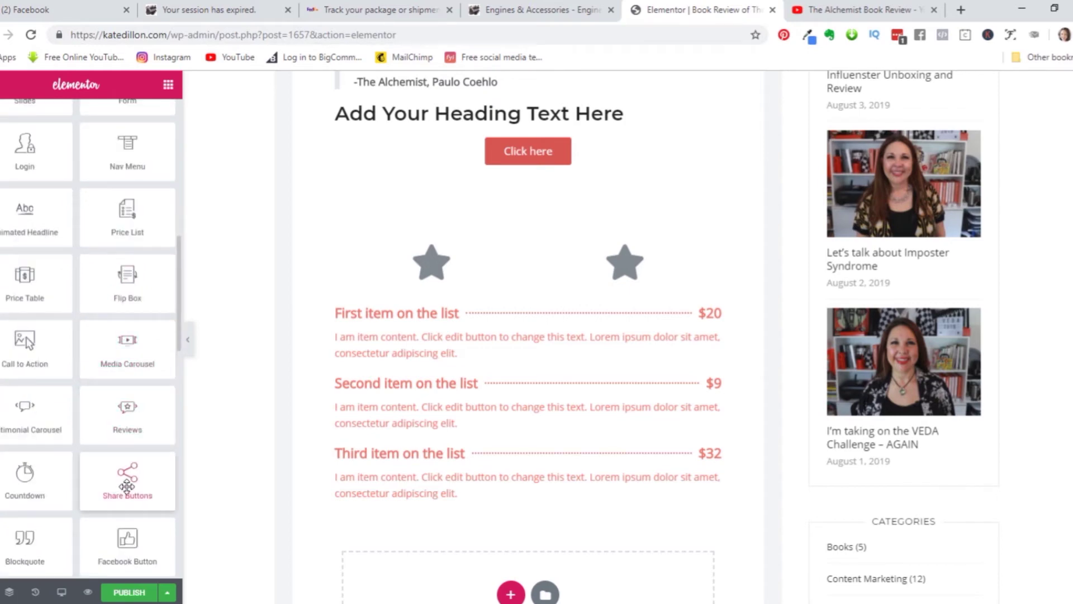
{"action": "scroll", "coordinate": [128, 474], "scroll_direction": "down", "scroll_amount": 5}
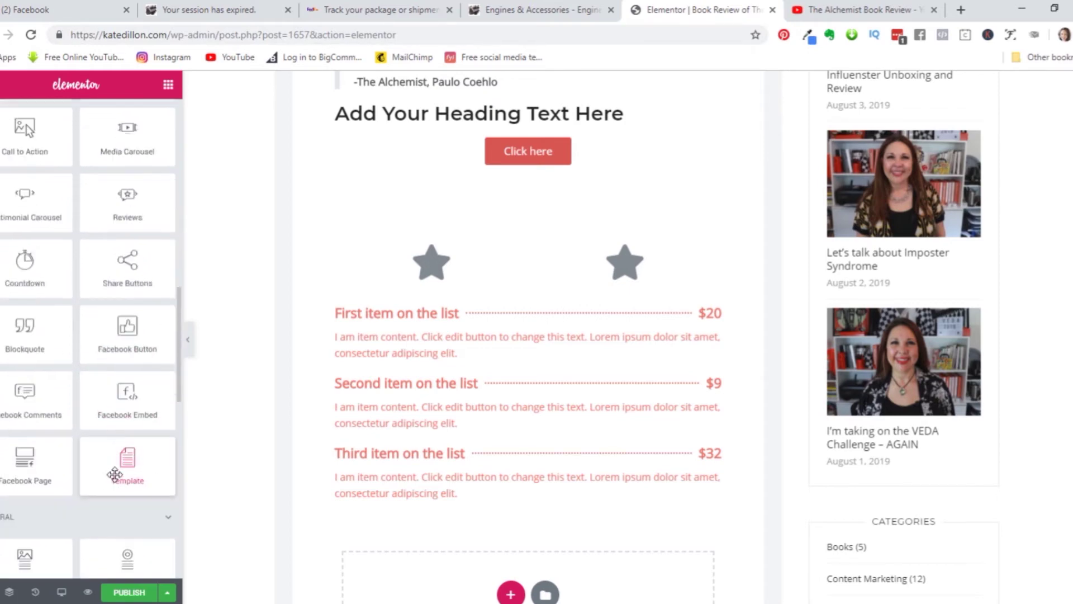
{"action": "scroll", "coordinate": [130, 528], "scroll_direction": "down", "scroll_amount": 1}
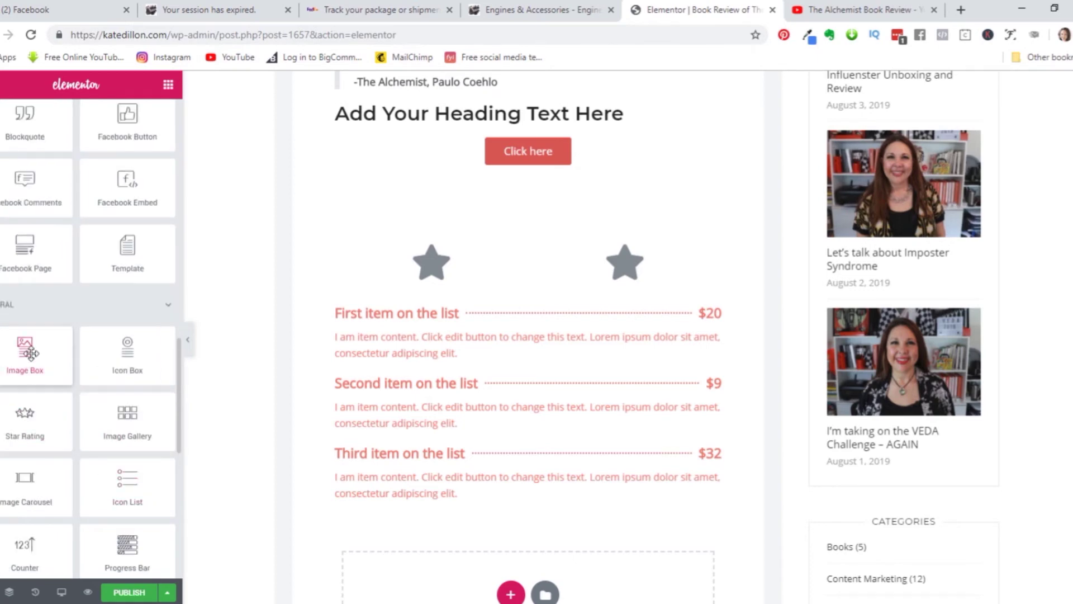
{"action": "left_click_drag", "start_coordinate": [31, 353], "coordinate": [538, 590]}
{"action": "scroll", "coordinate": [537, 588], "scroll_direction": "down", "scroll_amount": 3}
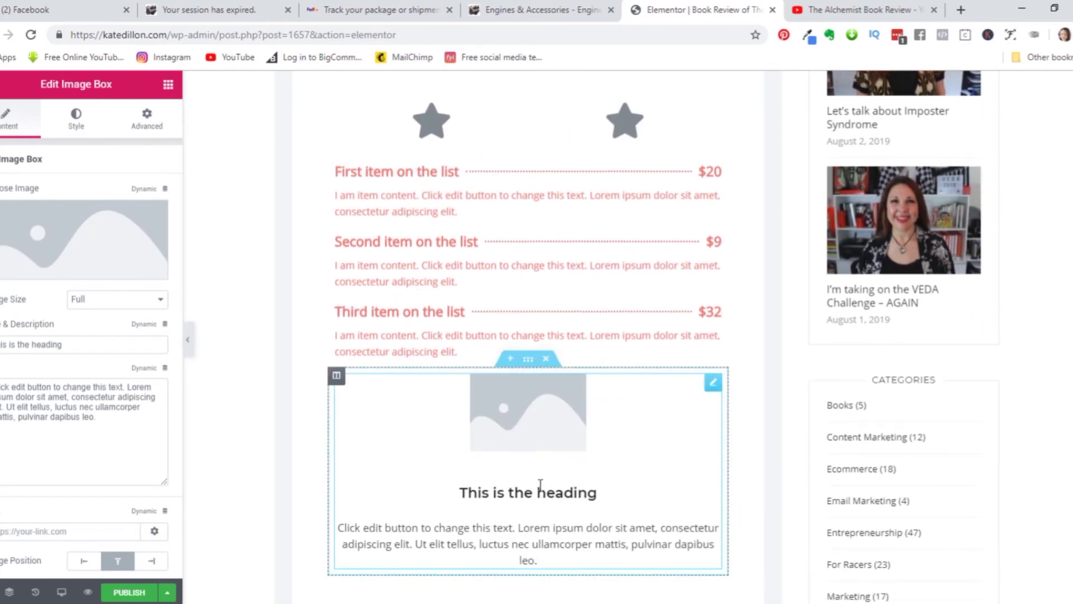